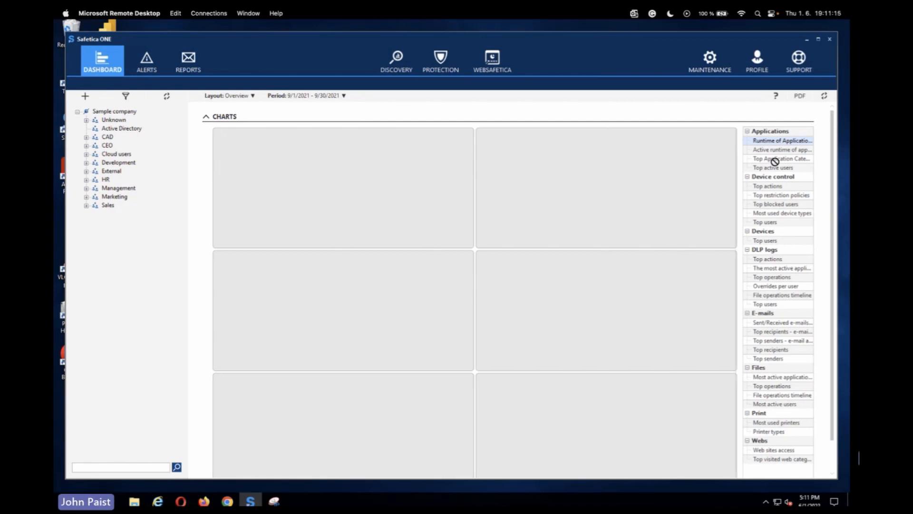
Check the saved dashboard layouts and examine the Overview charts and the list of additional charts.
left_click(253, 96)
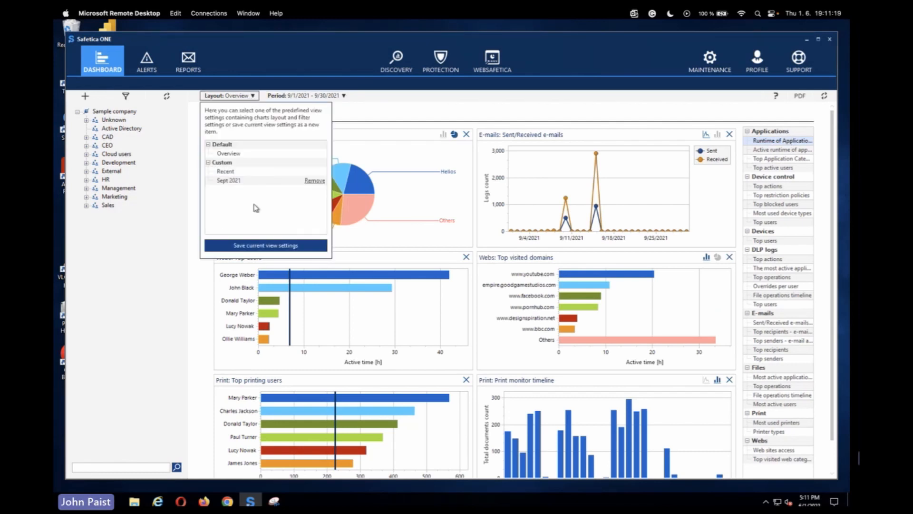
left_click(404, 112)
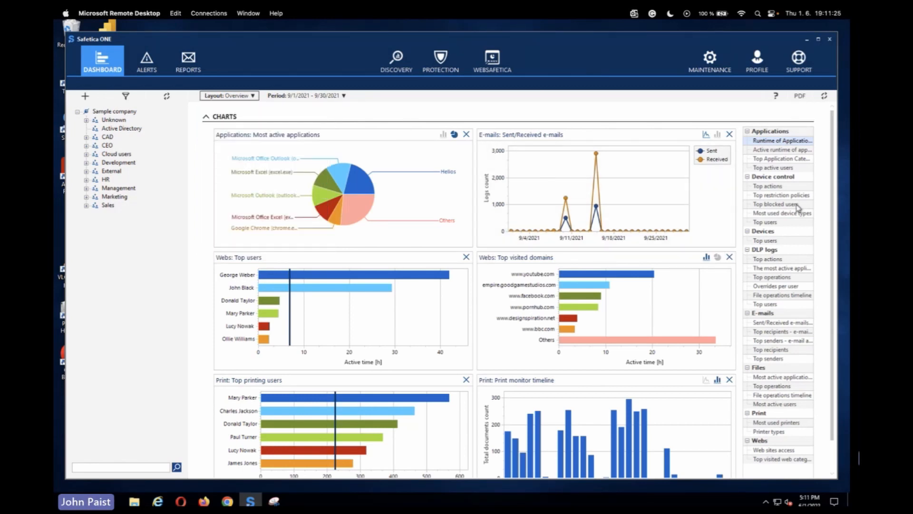
left_click_drag(831, 194, 824, 143)
View the dashboard charts for the Development group, one of its users and one of its computers, and return to Sample company.
left_click(86, 163)
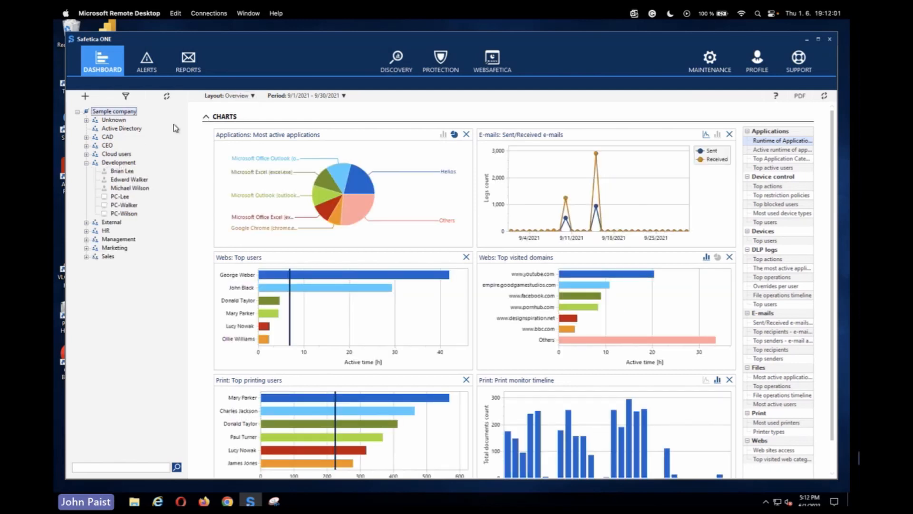
left_click(122, 163)
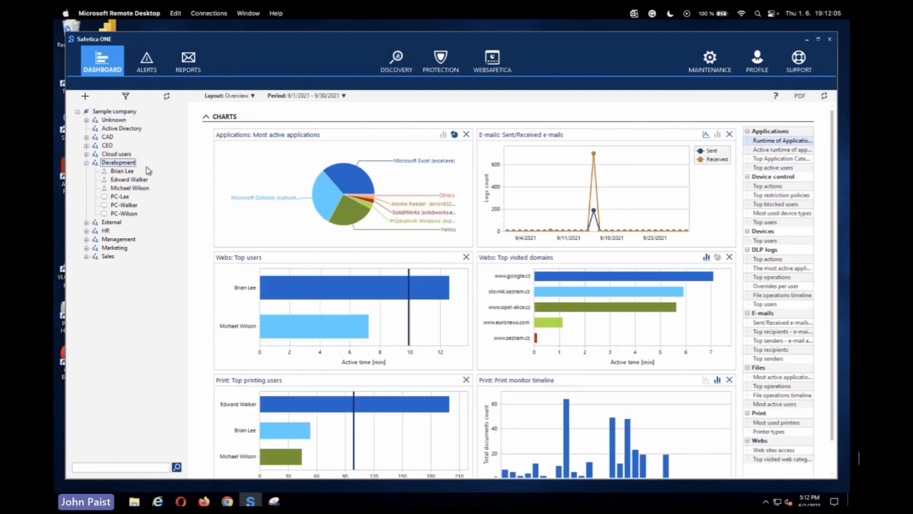
left_click(126, 171)
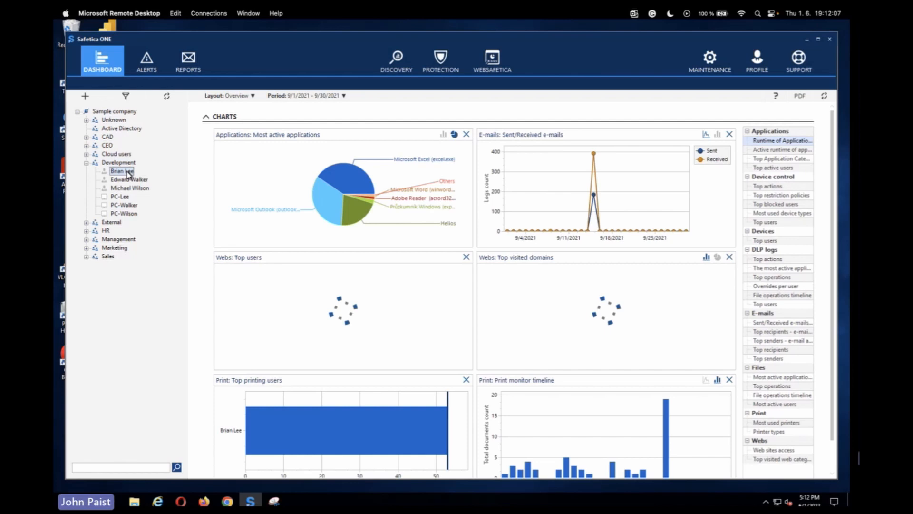
left_click(120, 197)
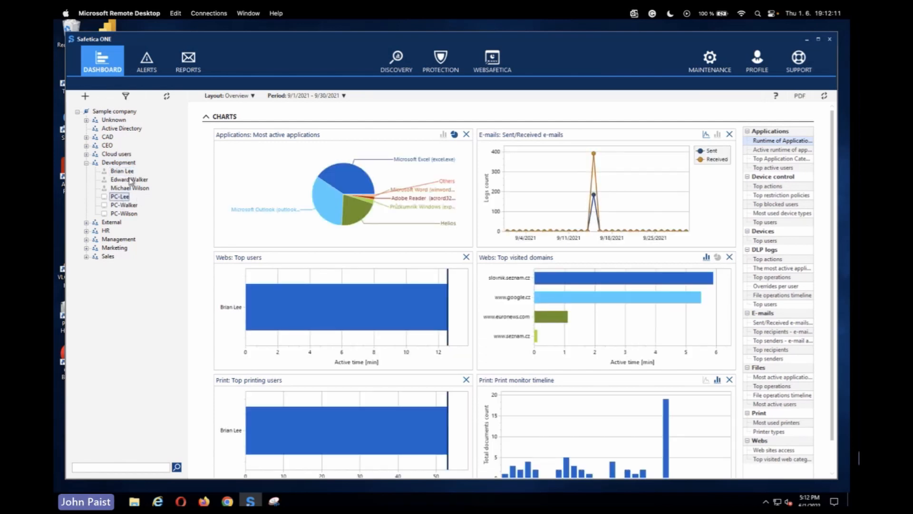
left_click(87, 164)
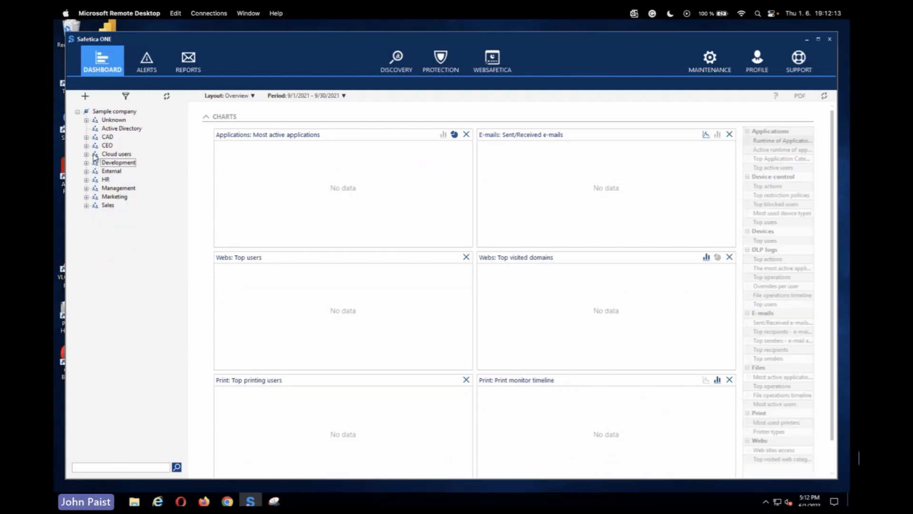
left_click(122, 112)
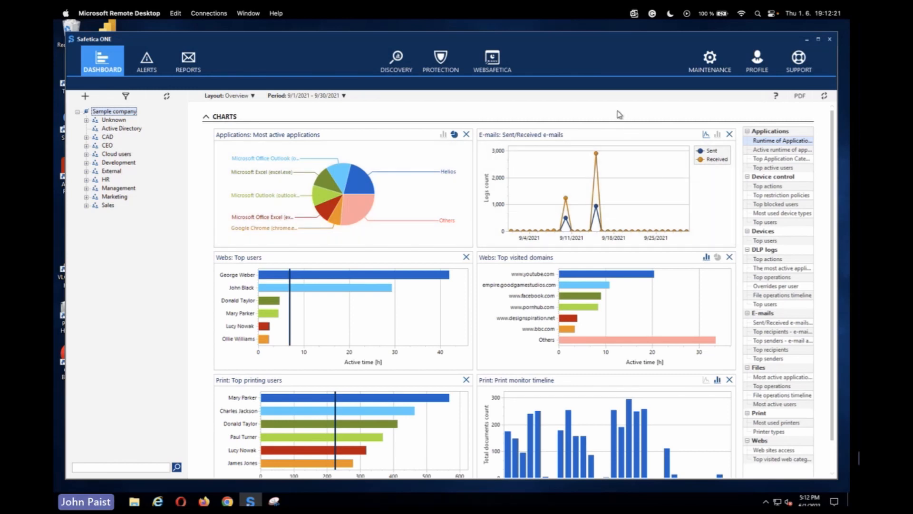
Review the alert rules, and examine the content layouts offered for a new report named "jfjfgj" before cancelling it.
left_click(158, 65)
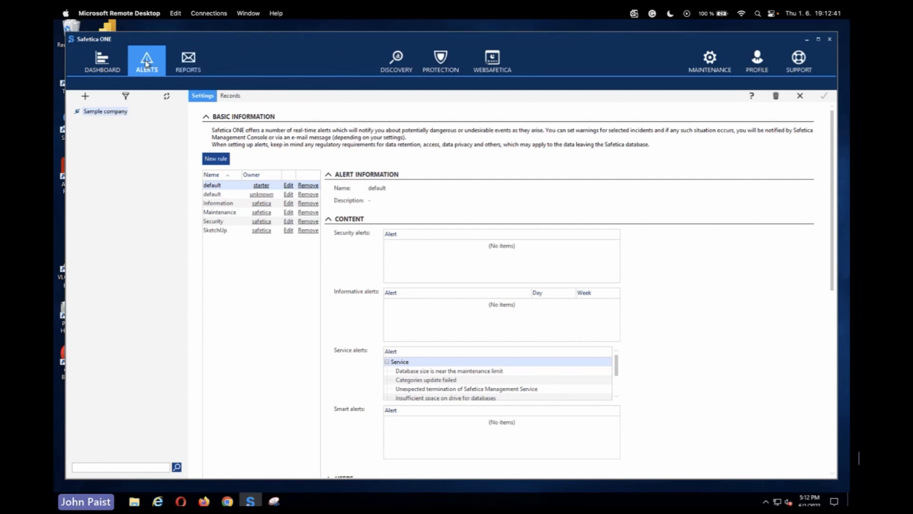
left_click(185, 55)
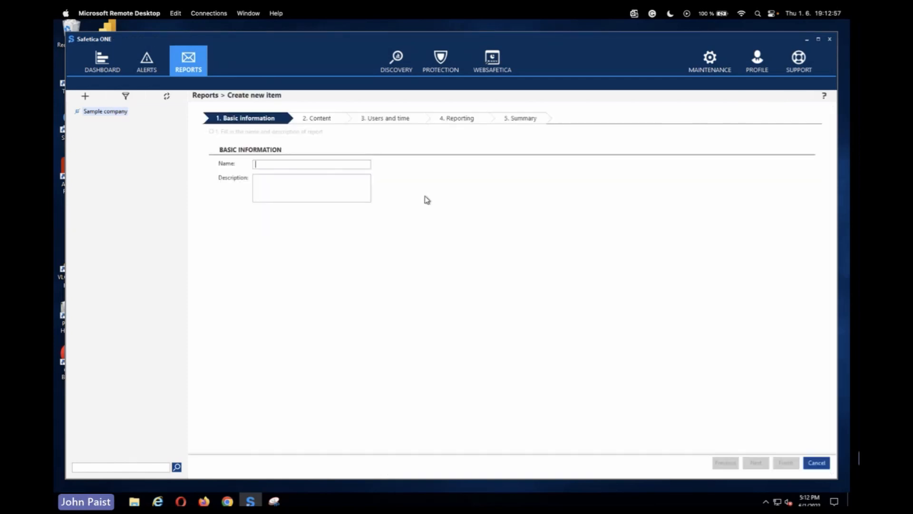
type("jfjfgj")
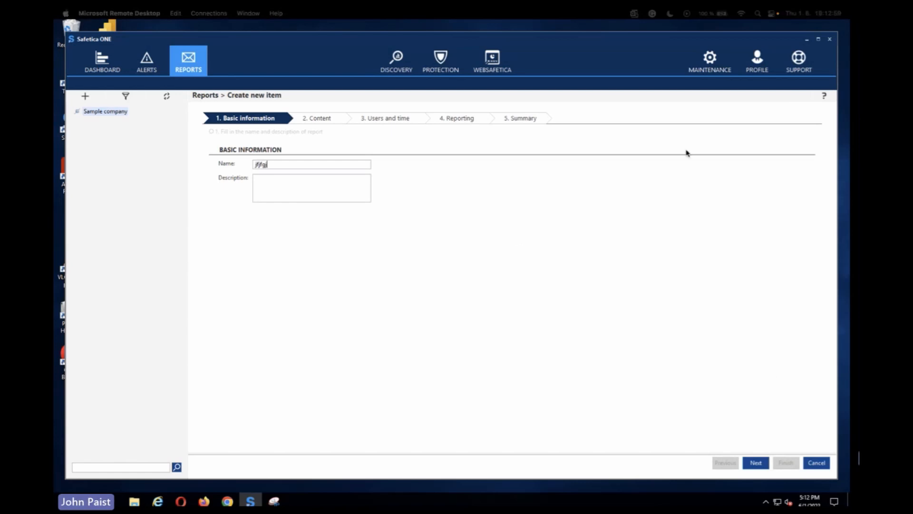
left_click(754, 462)
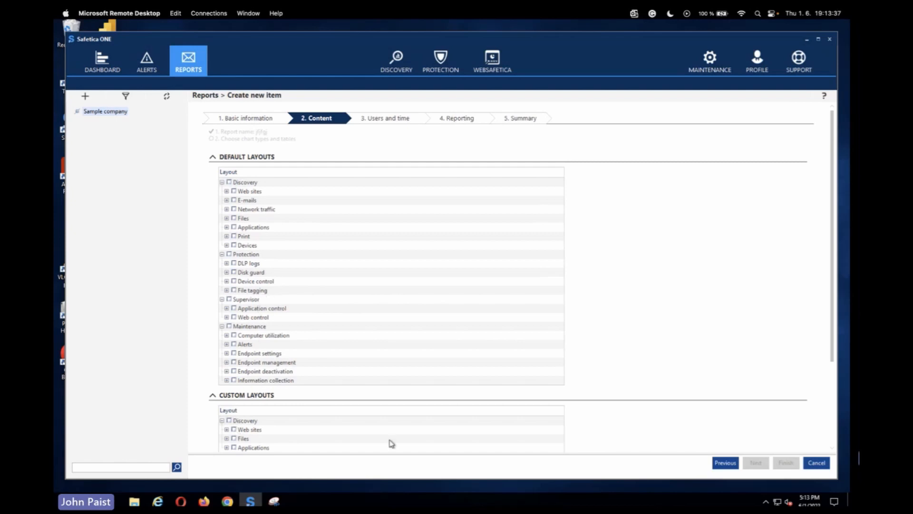
left_click_drag(835, 308, 826, 285)
left_click(815, 462)
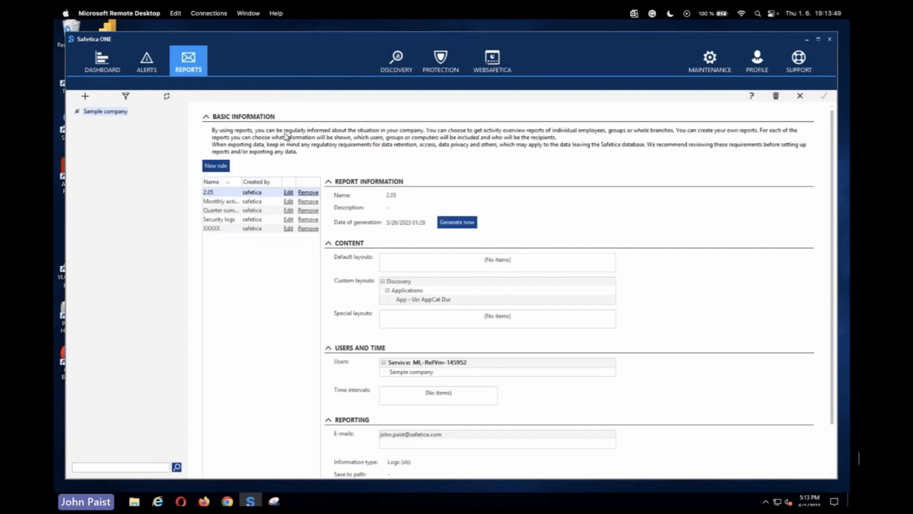
Open the Files audit in Discovery and examine the most active users, file operations timeline and most active applications charts.
left_click(399, 60)
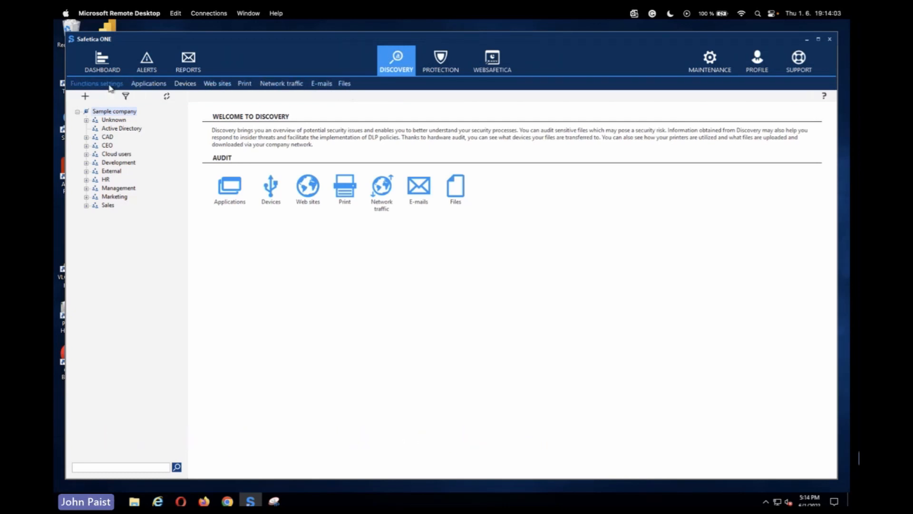
left_click(344, 83)
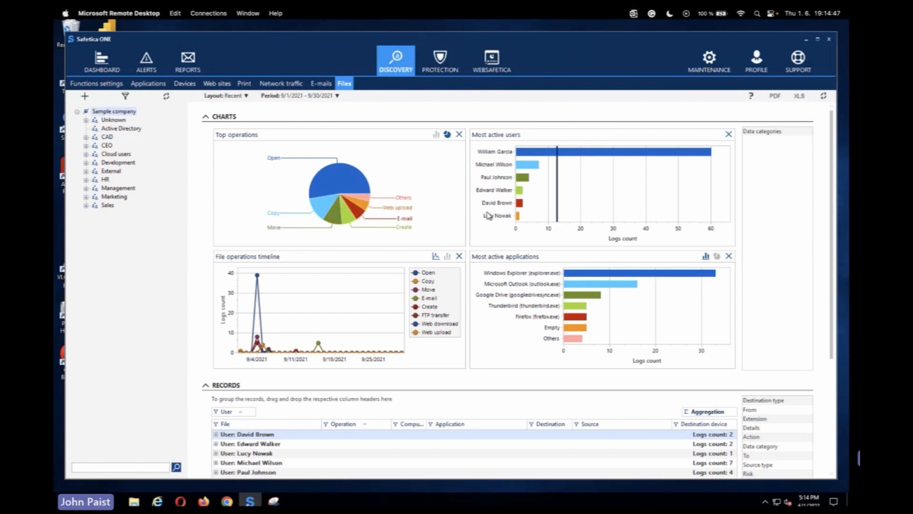
mouse_move(548, 154)
mouse_move(258, 278)
mouse_move(611, 279)
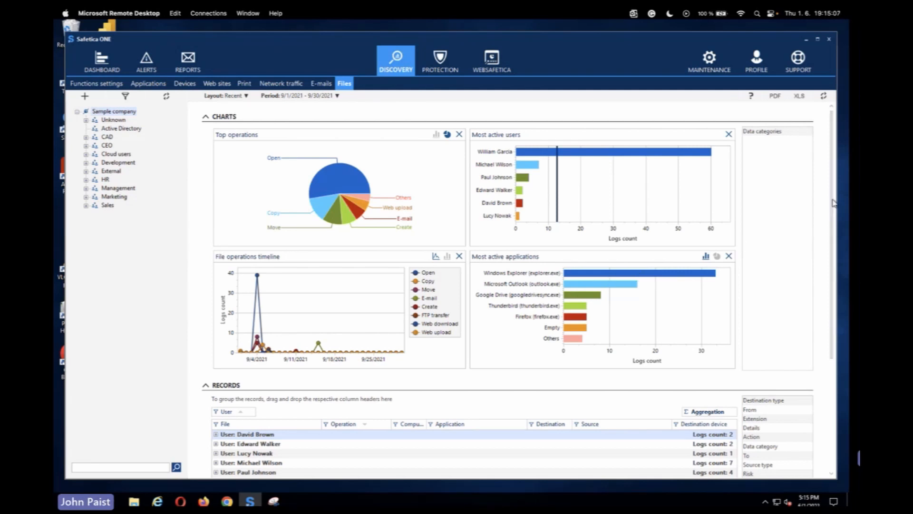
Expand the file records of the first four users in the Records table to inspect their operations.
left_click_drag(832, 204, 830, 291)
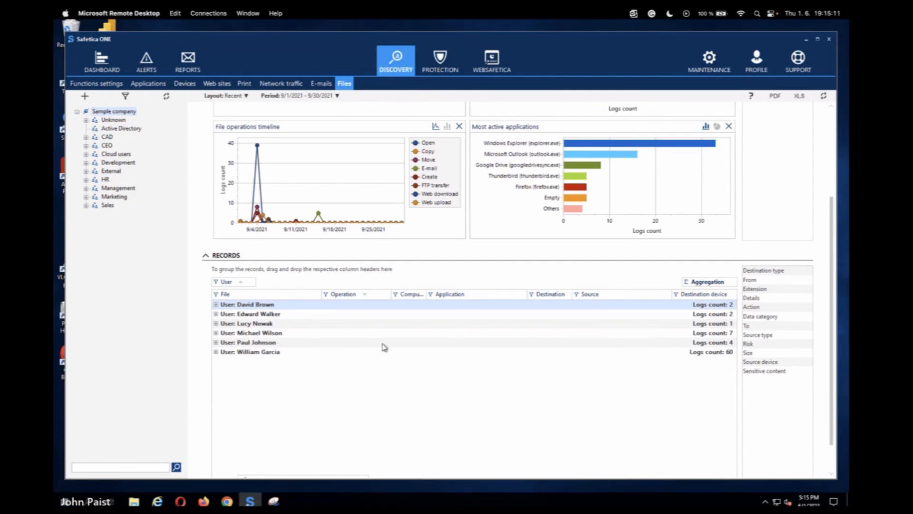
left_click(216, 306)
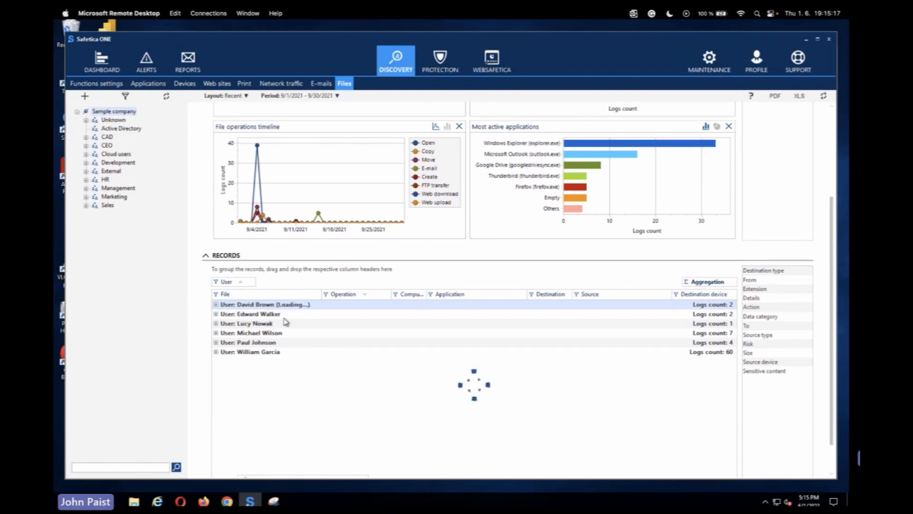
left_click(216, 332)
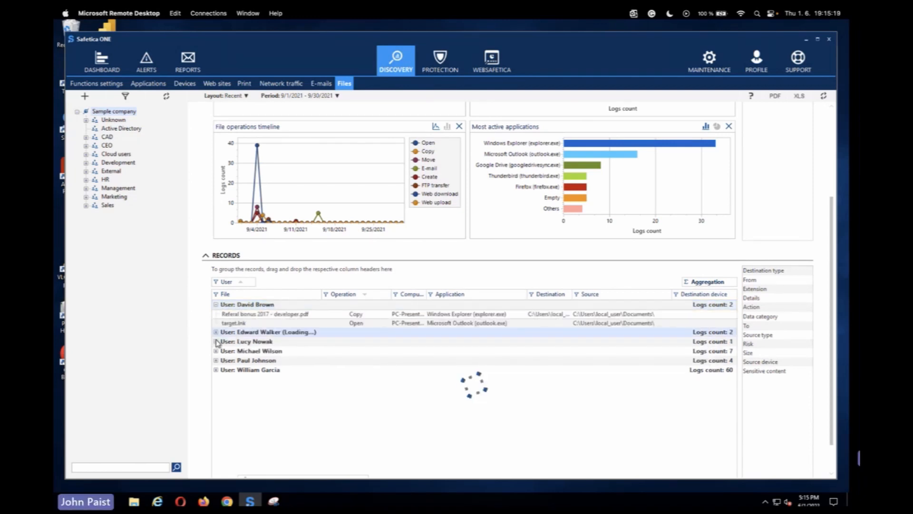
left_click(216, 360)
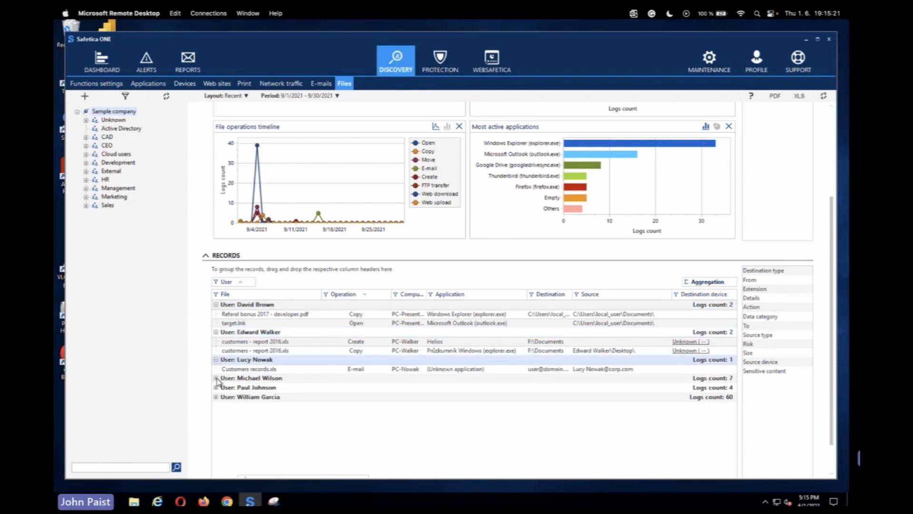
left_click(216, 378)
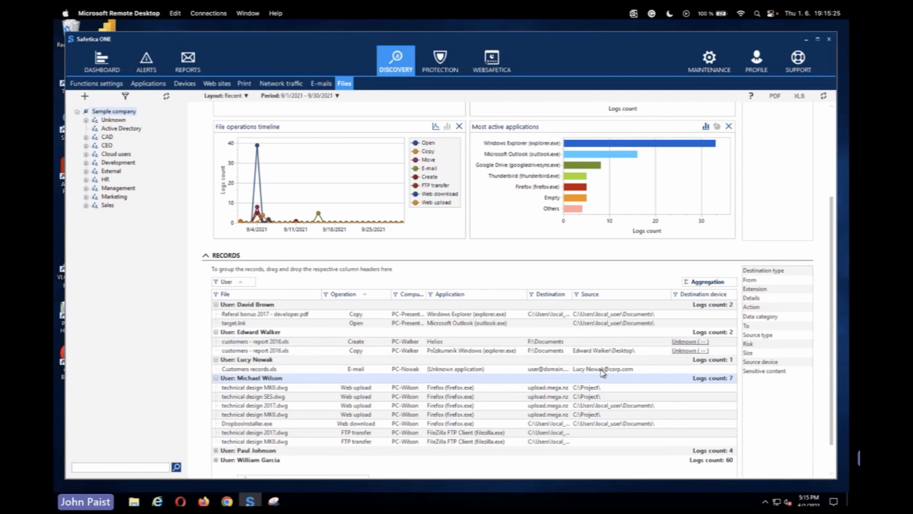
Group the file records by Operation instead of User, and restore the grouping by User.
left_click(229, 284)
left_click_drag(229, 286, 322, 297)
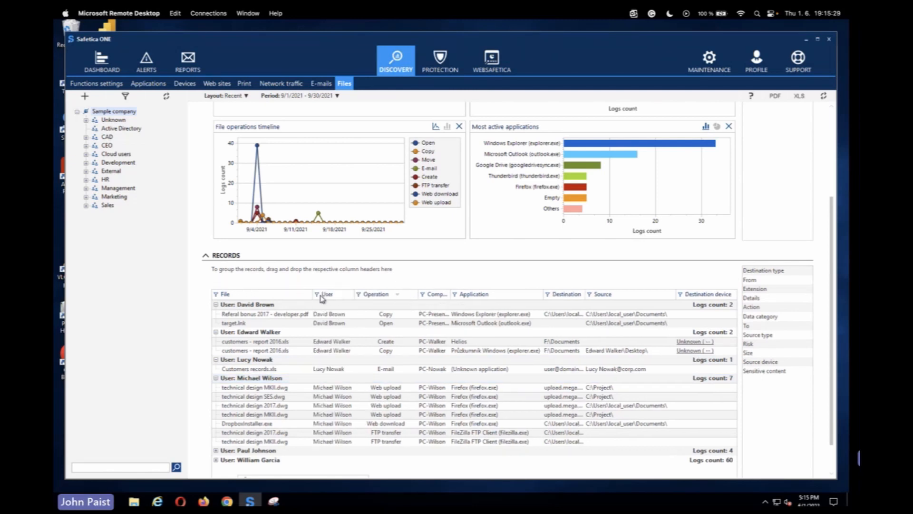
left_click_drag(376, 282, 246, 284)
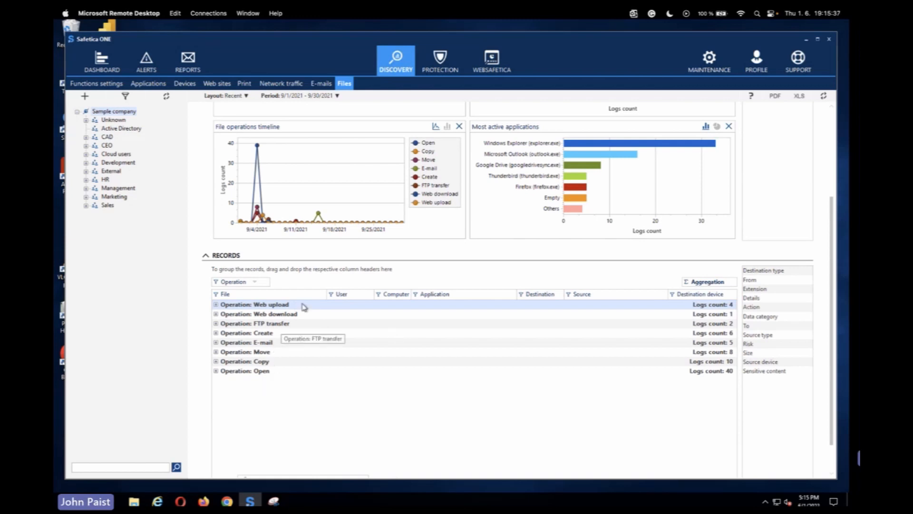
left_click_drag(254, 284, 339, 298)
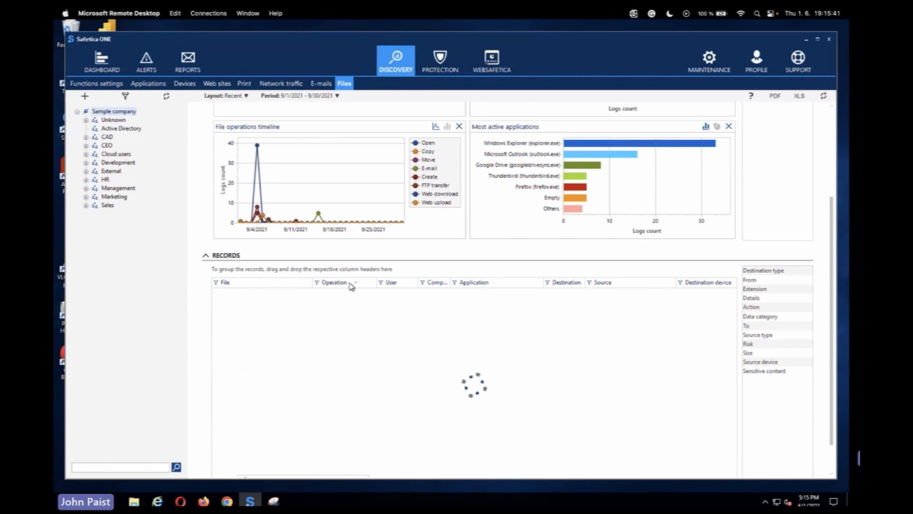
left_click_drag(390, 283, 289, 280)
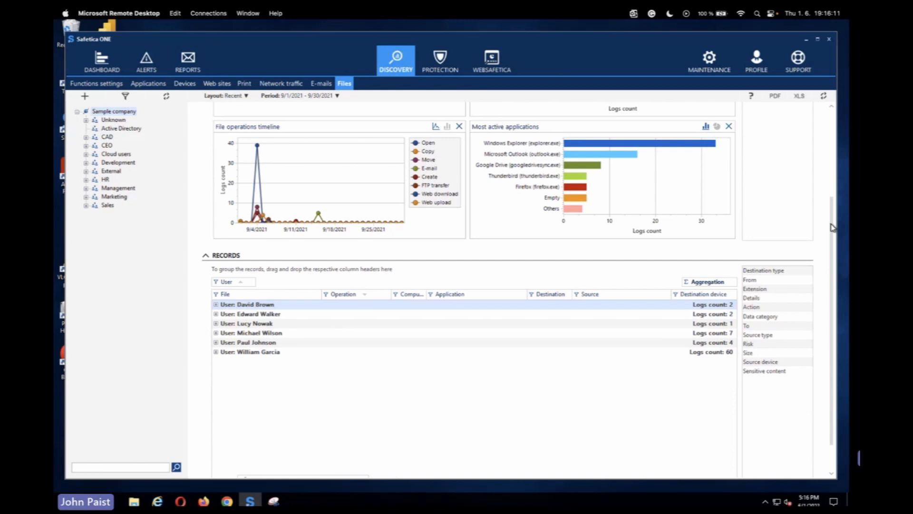
View the Files audit for the Development group and two of its users, and return to the whole Sample company.
left_click_drag(831, 227, 832, 139)
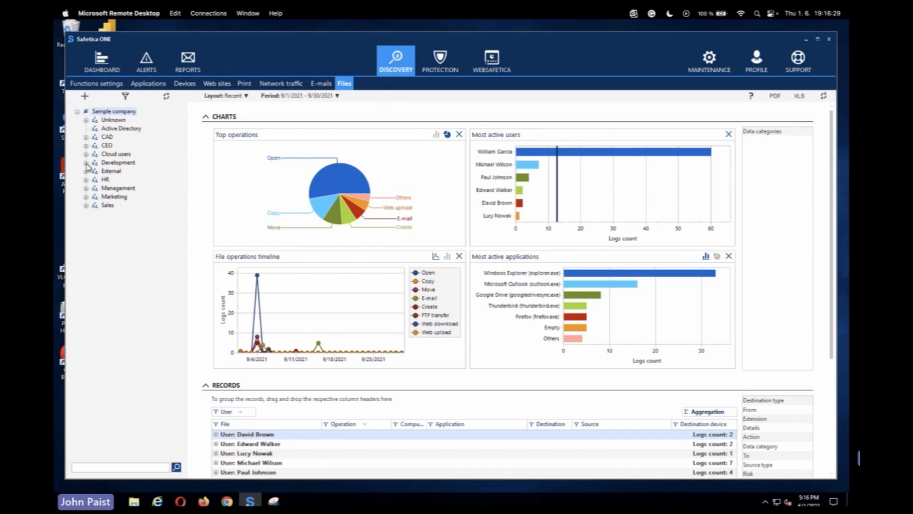
left_click(119, 163)
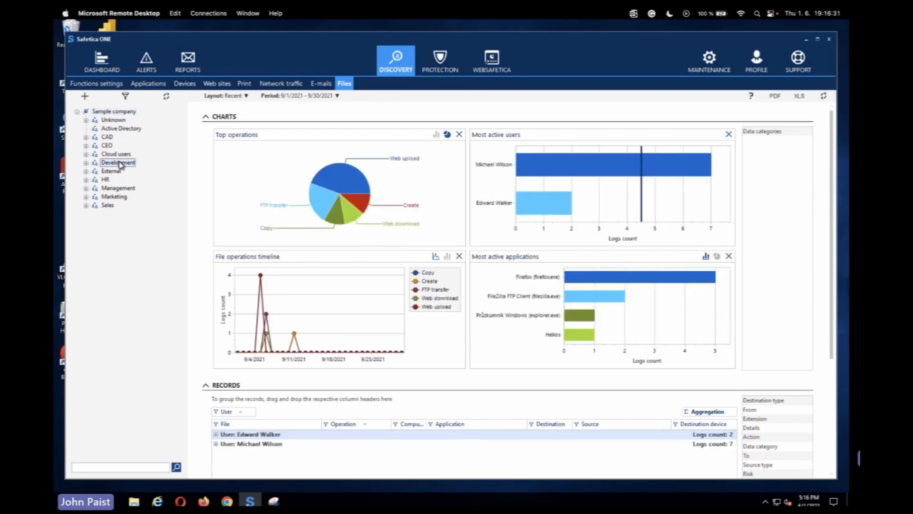
left_click(86, 163)
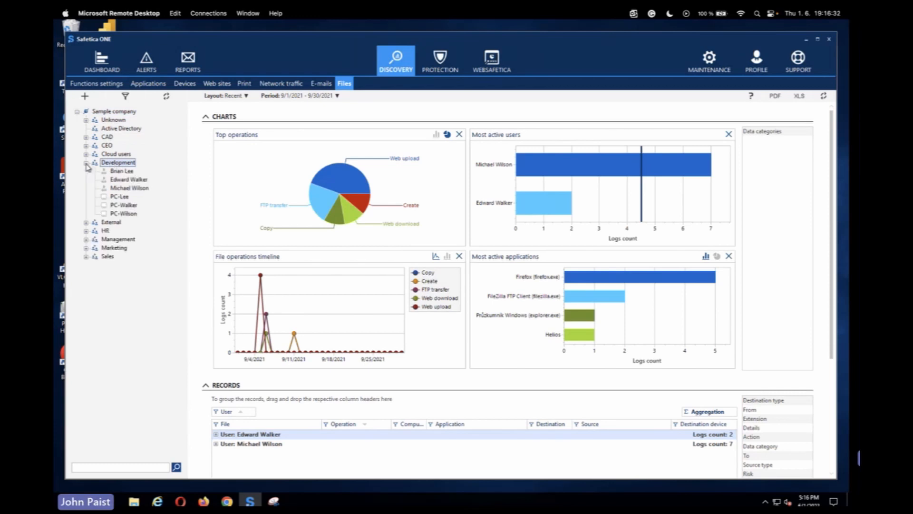
left_click(127, 171)
left_click(128, 180)
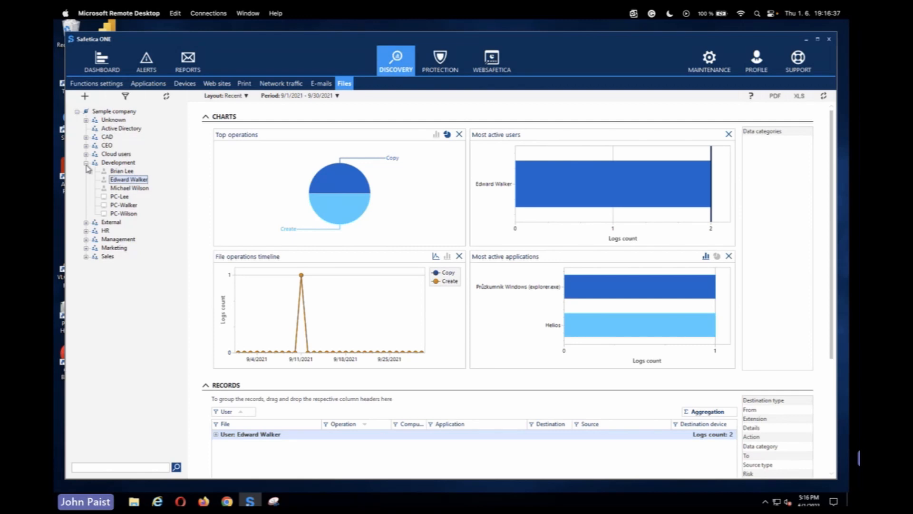
left_click(101, 112)
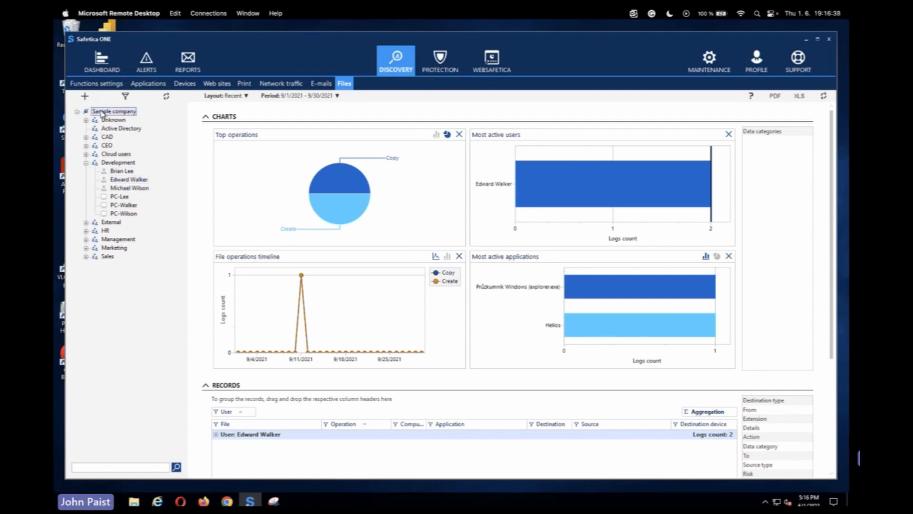
left_click(87, 163)
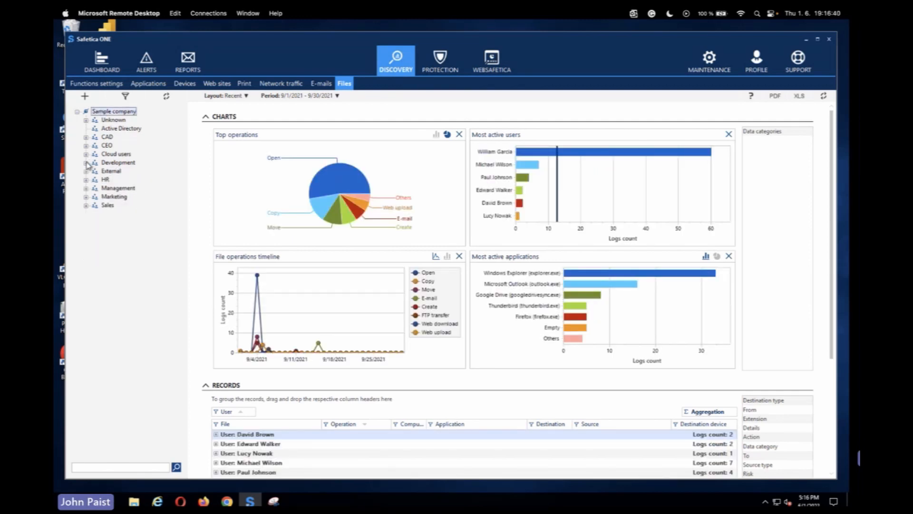
View the E-mails audit, and expand the uTorrent records in the Network traffic audit.
left_click(321, 84)
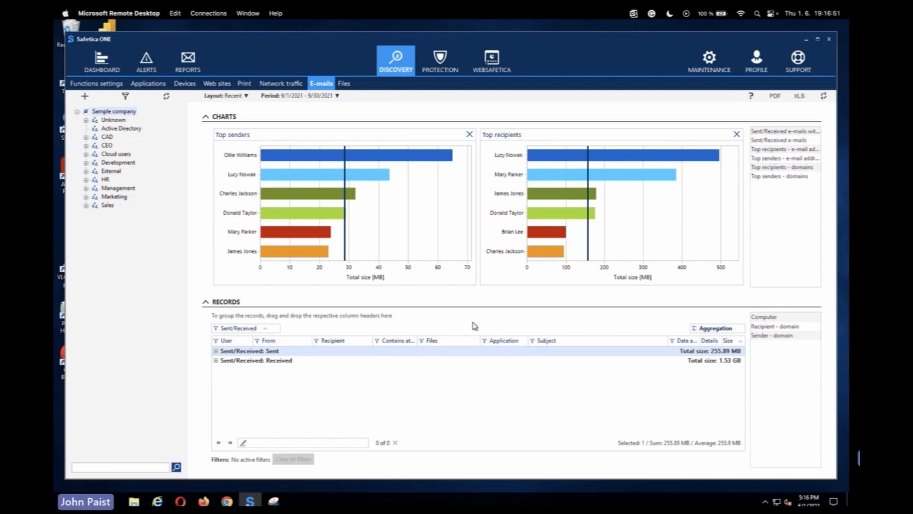
left_click(288, 87)
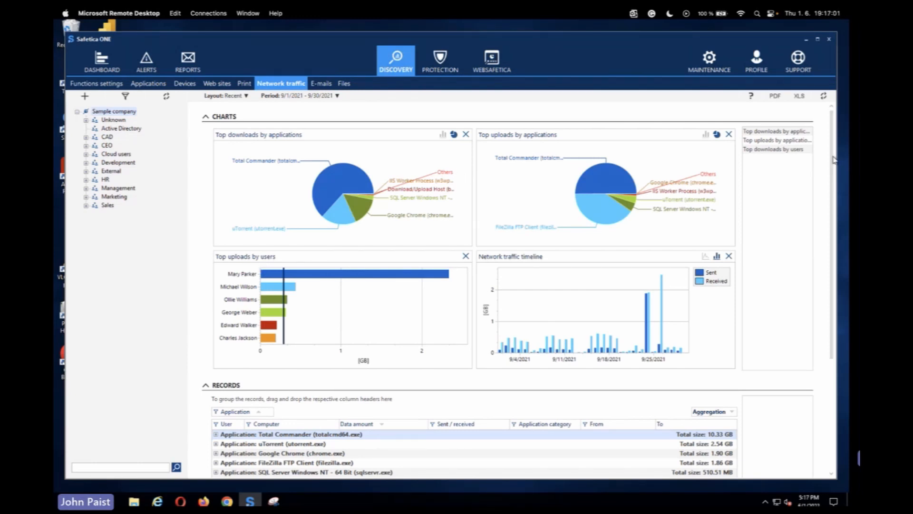
scroll(834, 159, "down", 3)
scroll(825, 227, "down", 2)
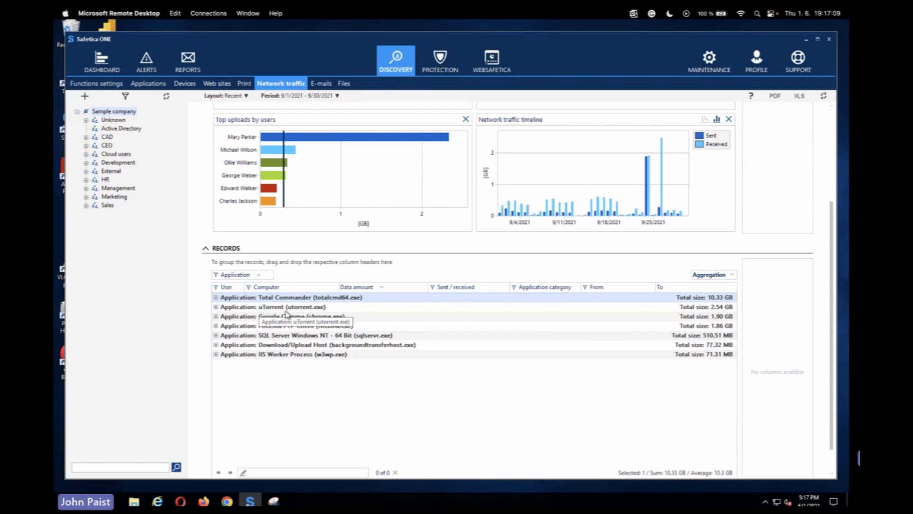
left_click(216, 307)
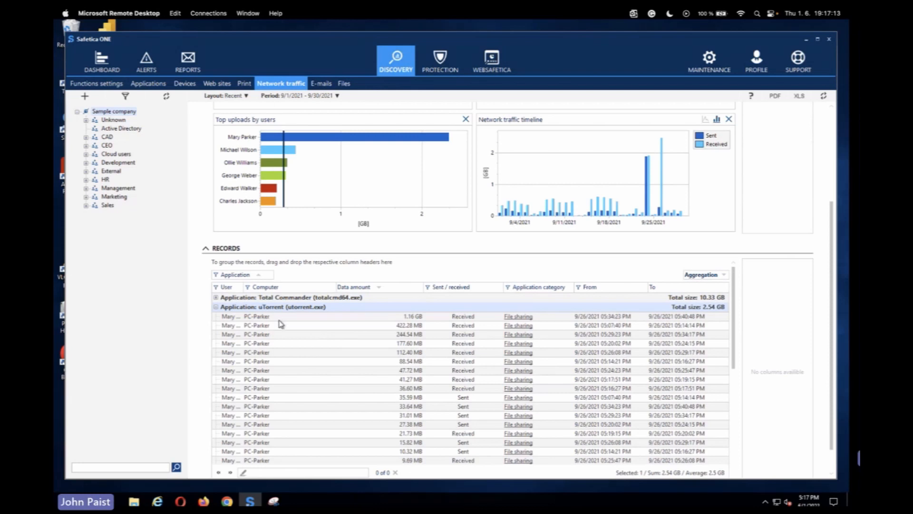
Collapse the uTorrent records in the Network traffic audit, and view the Print and Web sites audits.
left_click(216, 308)
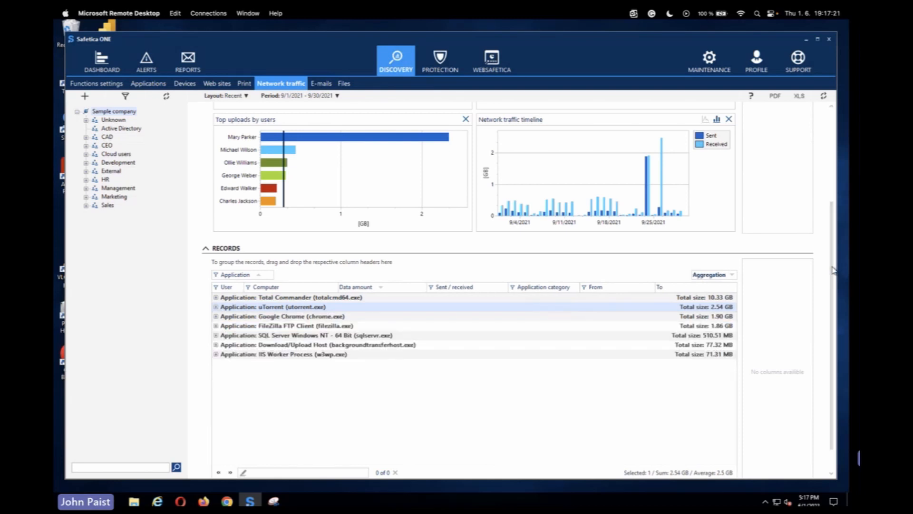
left_click_drag(833, 270, 832, 174)
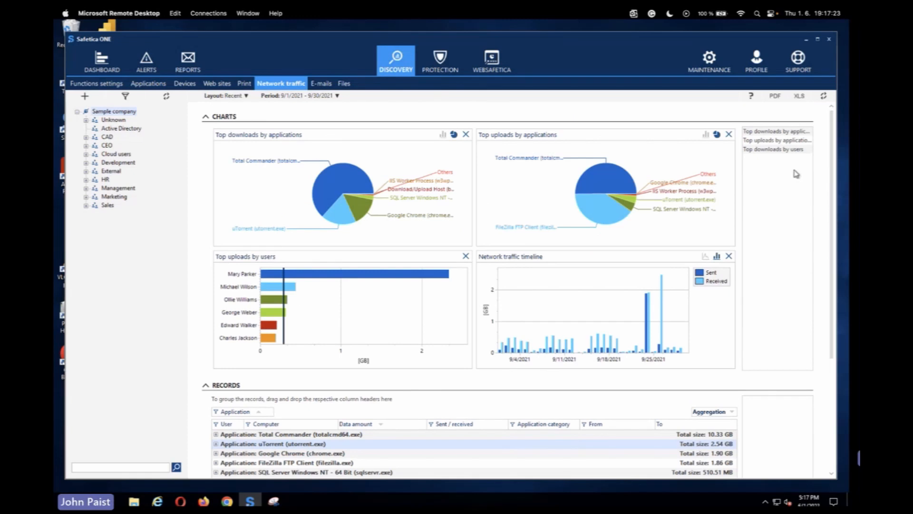
left_click(244, 83)
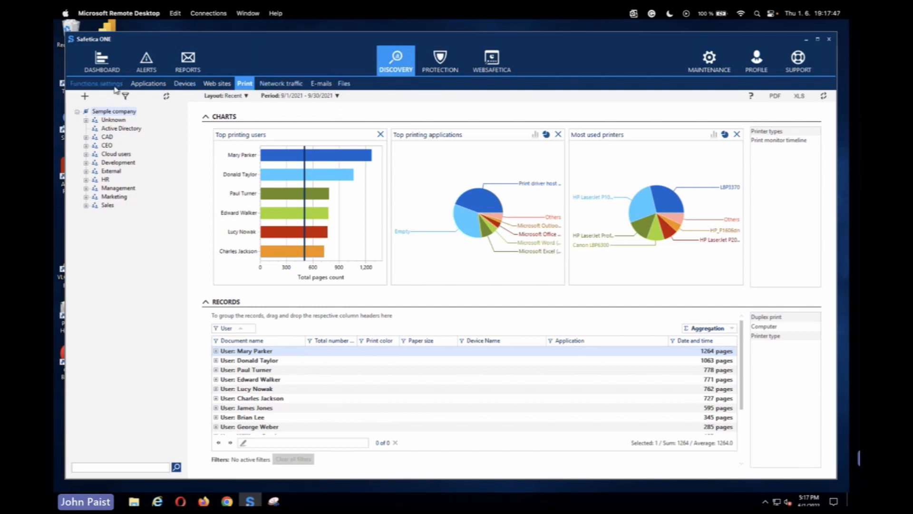
left_click(220, 84)
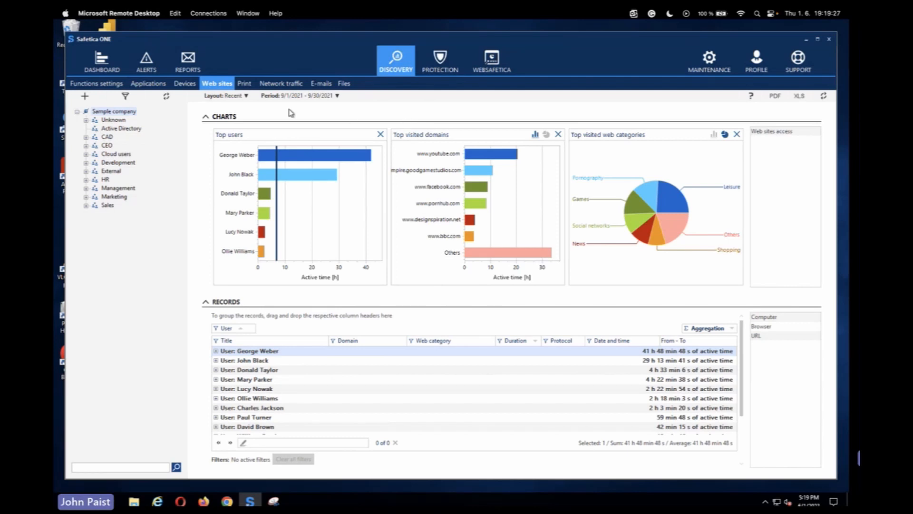
Filter the Devices audit by the Disconnected action and the top two users in the Top users chart.
left_click(184, 85)
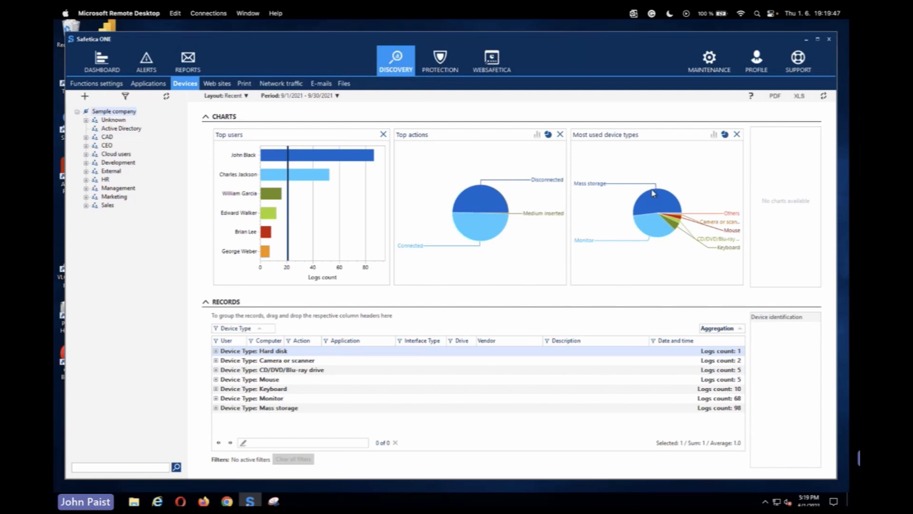
mouse_move(676, 232)
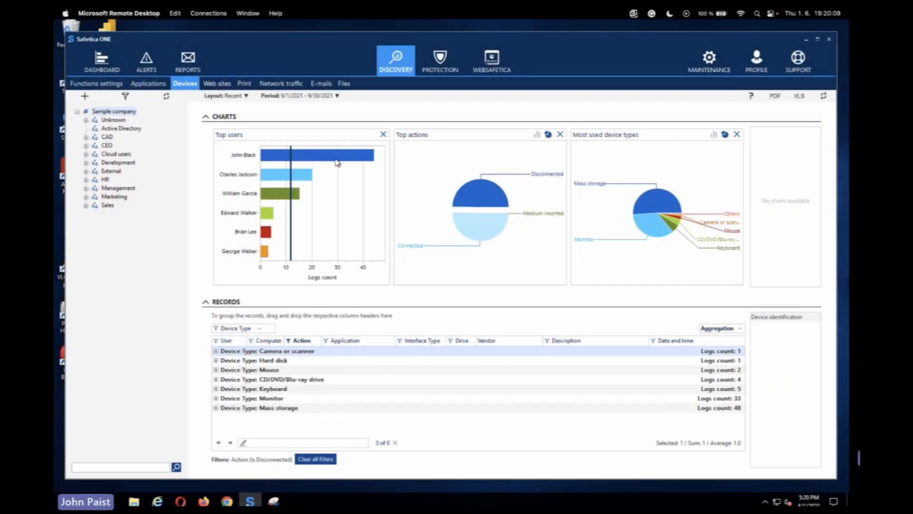
left_click(336, 162)
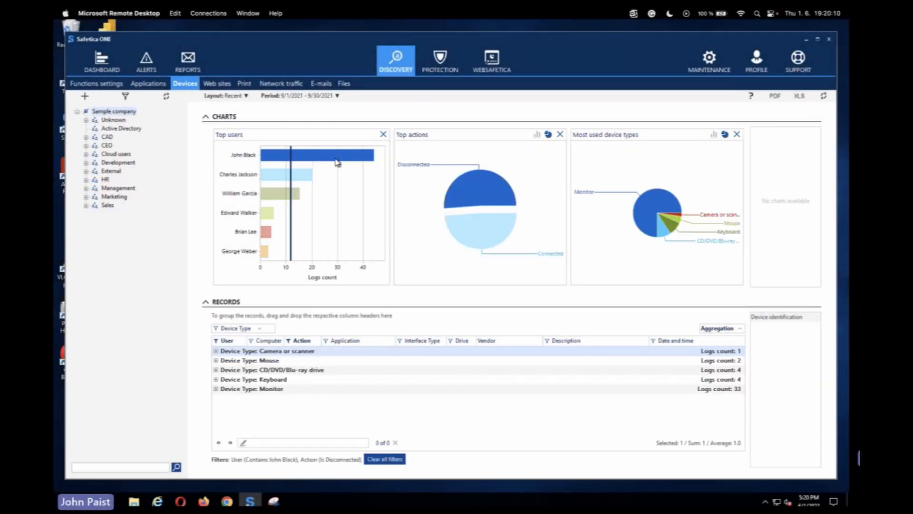
left_click(282, 174)
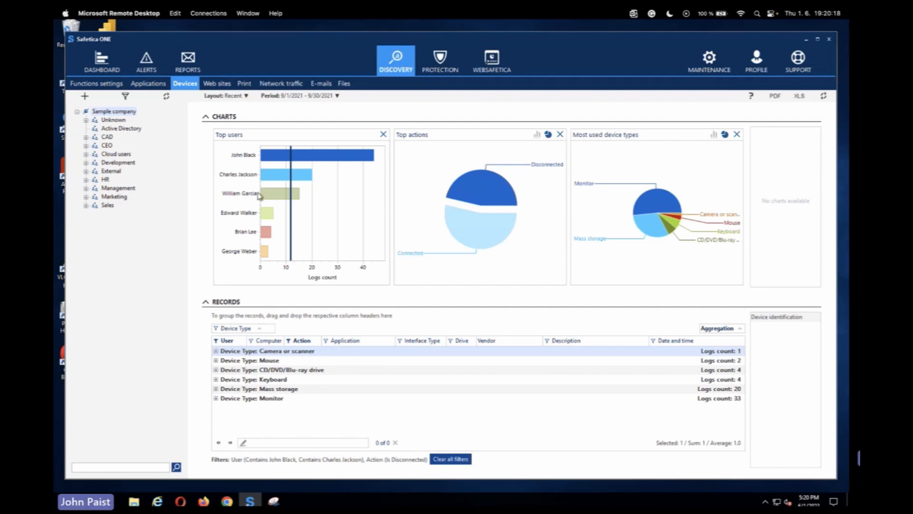
left_click(287, 177)
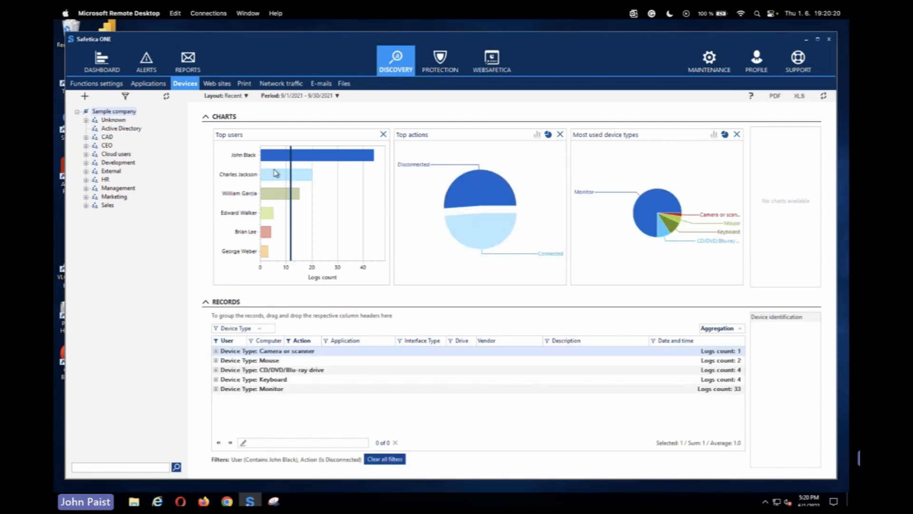
left_click(274, 171)
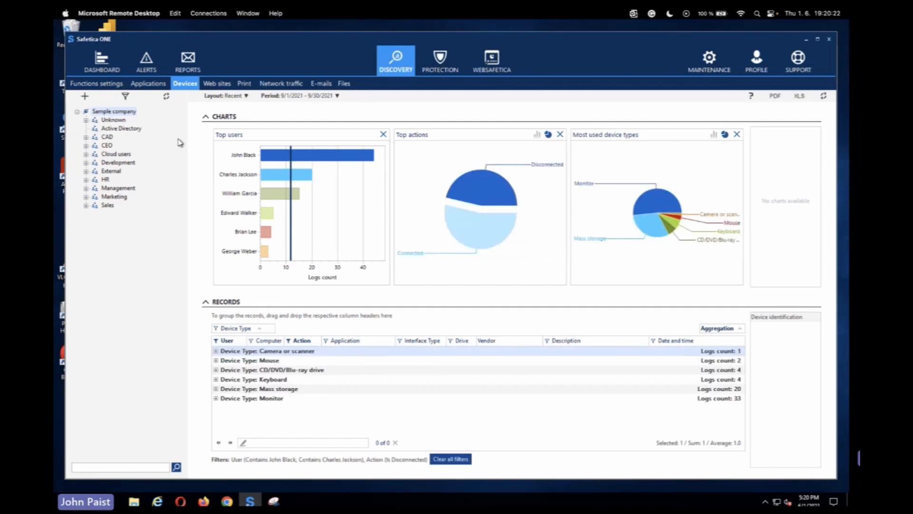
View the Devices audit for Active Directory, return to the Sample company, and select Monitor in the Most used device types chart.
left_click(111, 114)
left_click(121, 128)
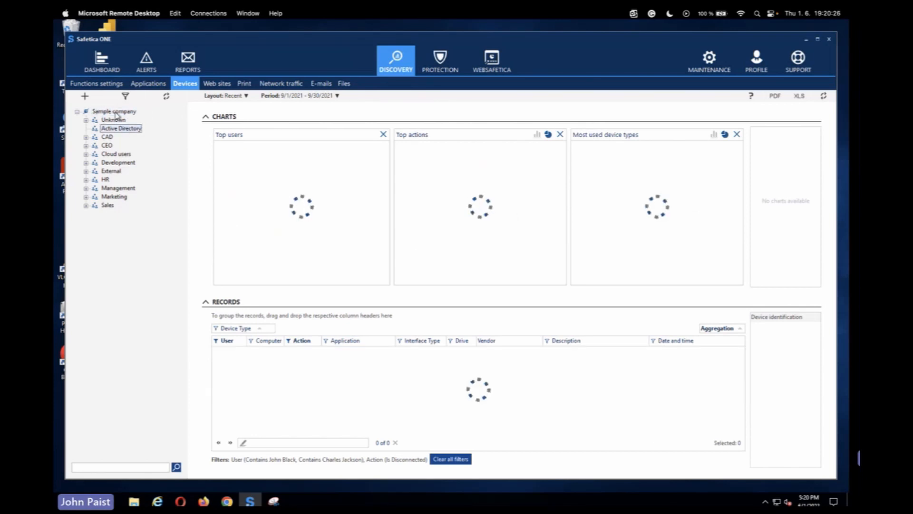
left_click(115, 112)
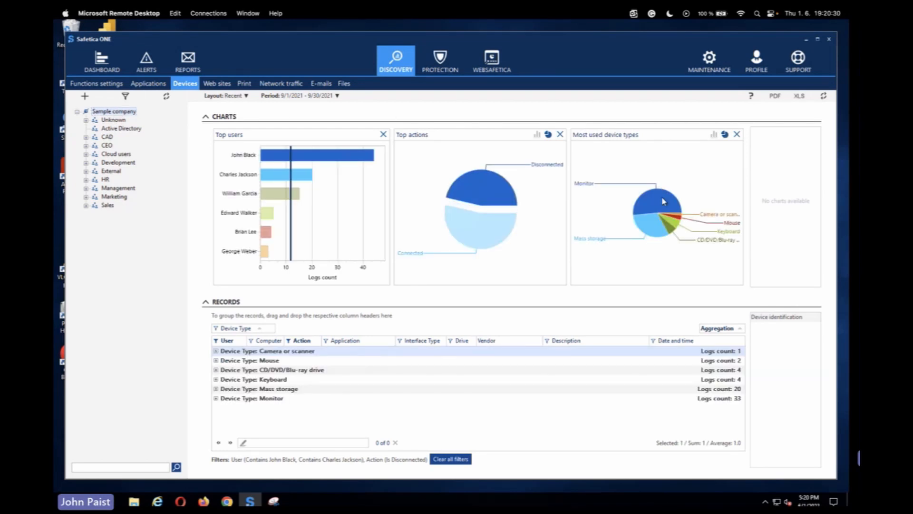
left_click(664, 201)
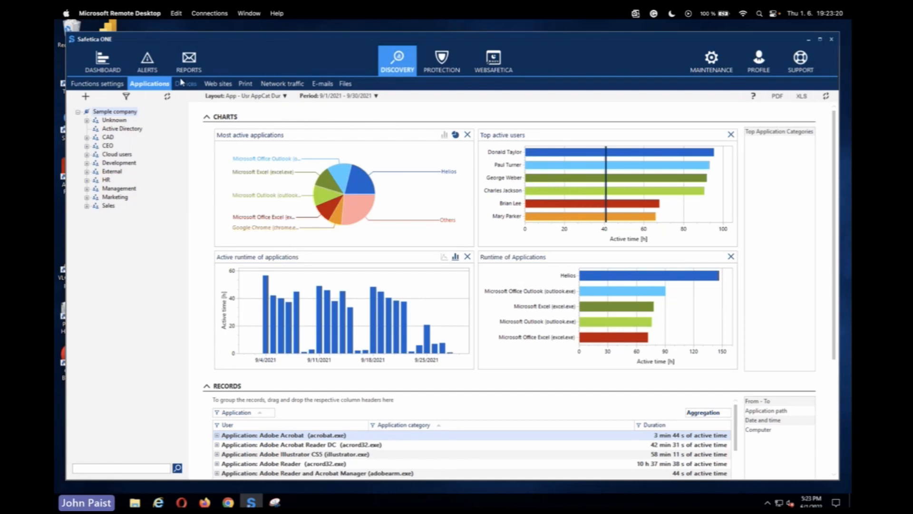
Open the Discovery functions settings, and switch the Web sites audit through its other states and back to Enable.
left_click(104, 87)
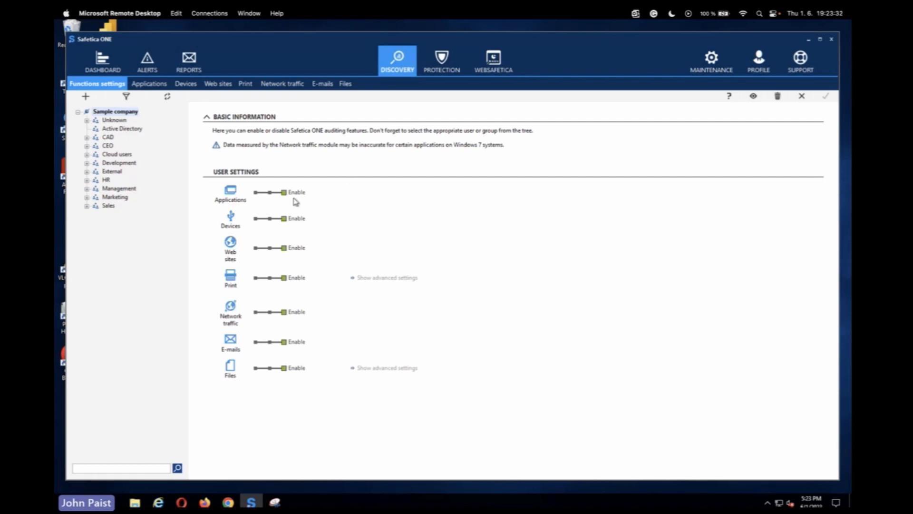
left_click(269, 248)
left_click(256, 249)
left_click(284, 248)
Open the Protection section without saving the changed settings, and view the Bitlocker disks and Bitlocker devices pages.
left_click(441, 66)
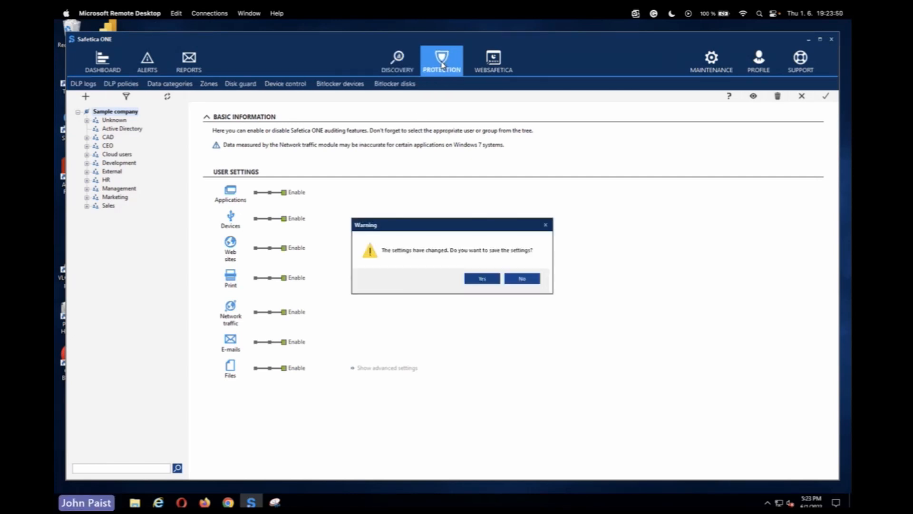
left_click(522, 278)
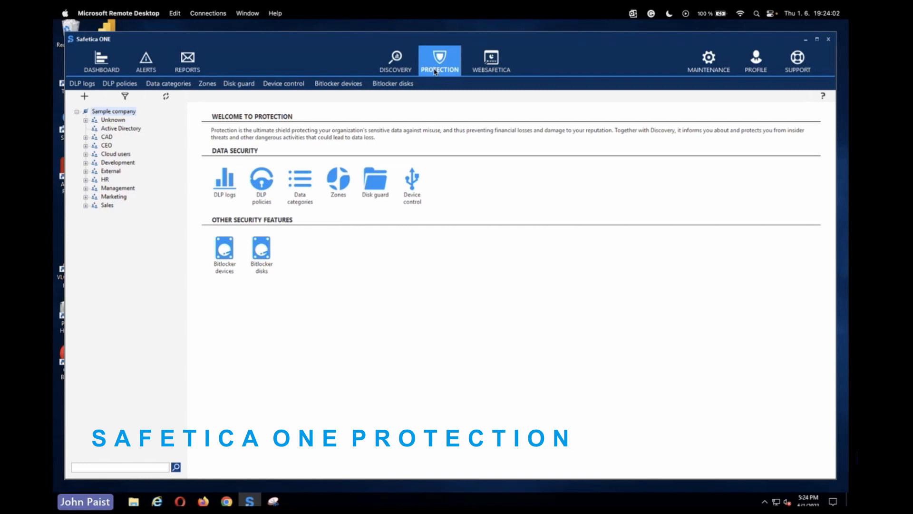
left_click(402, 86)
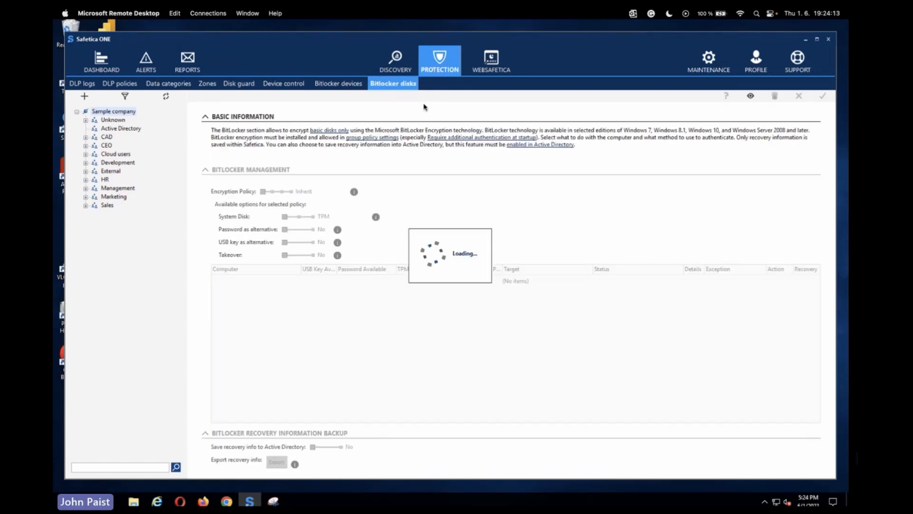
left_click(343, 88)
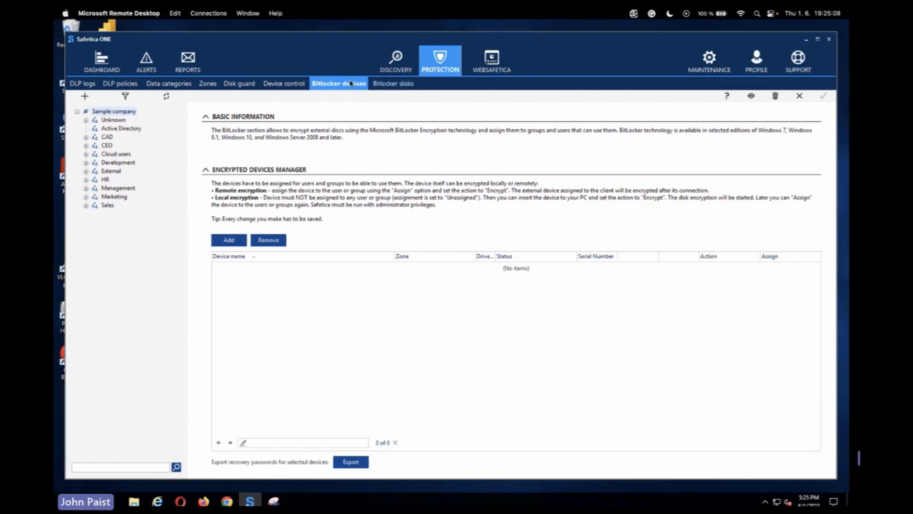
Review the devices in Device control's Denied zone, and switch the zone's option away and back to Read only.
left_click(287, 85)
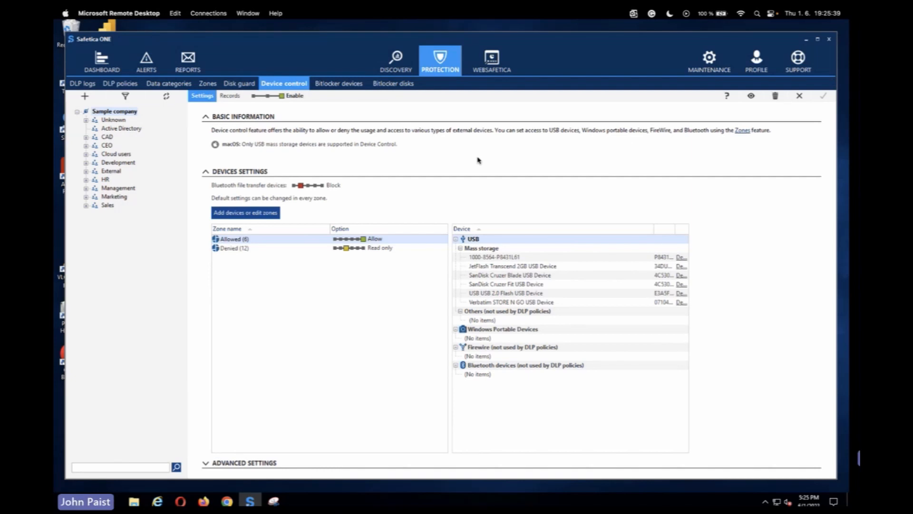
left_click(235, 251)
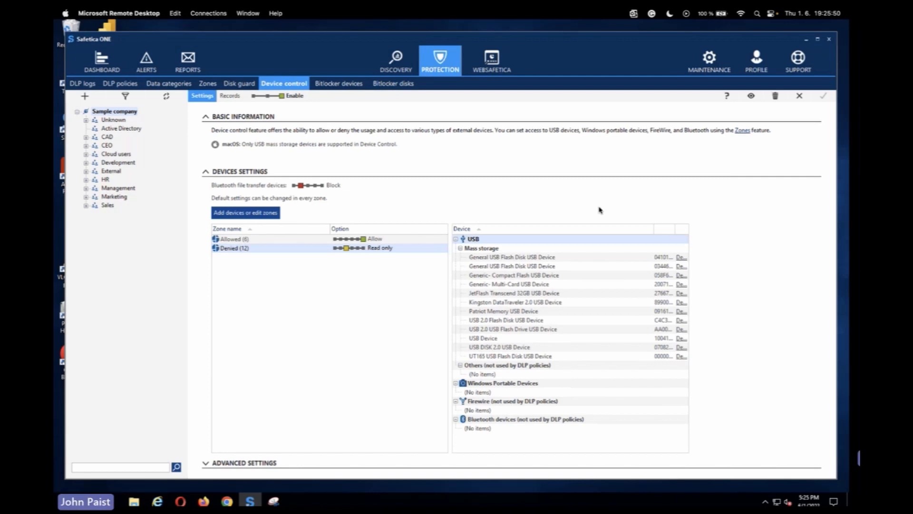
left_click(340, 249)
left_click(347, 248)
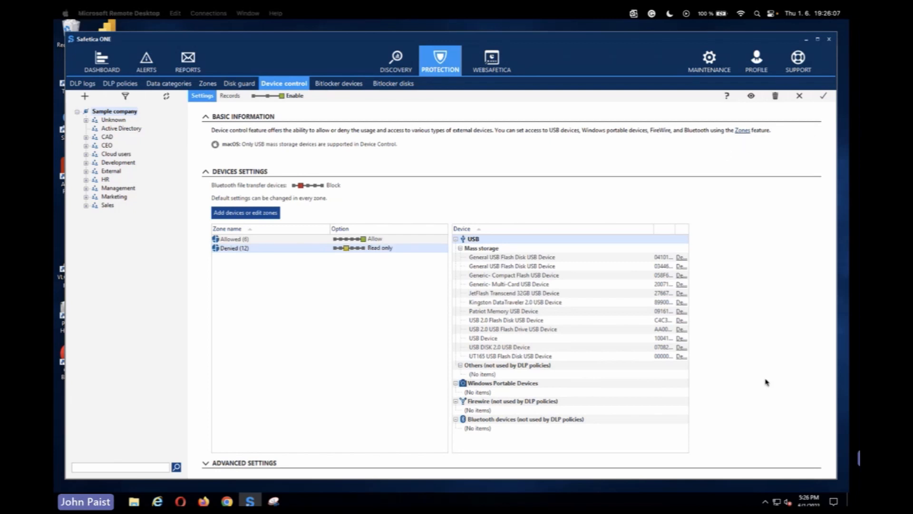
Set the USB port to Block in Device control's advanced settings, and collapse that section.
left_click(214, 463)
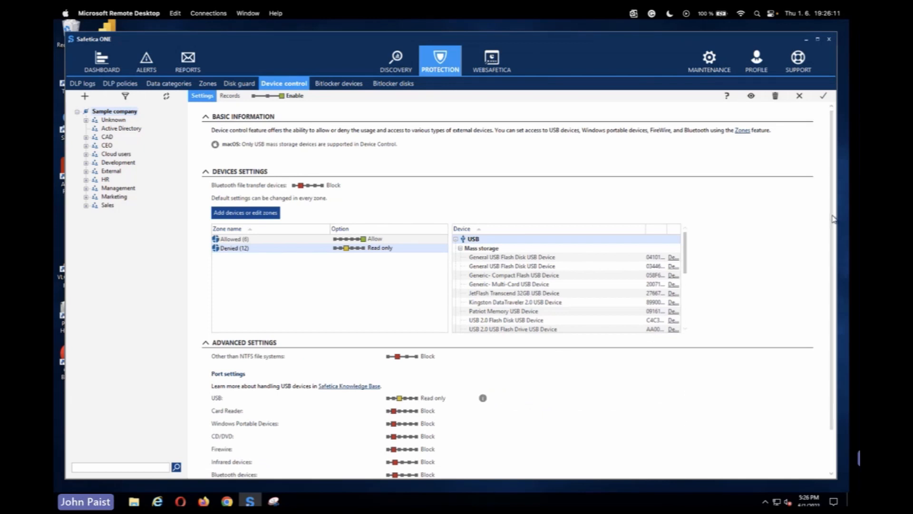
scroll(833, 219, "down", 2)
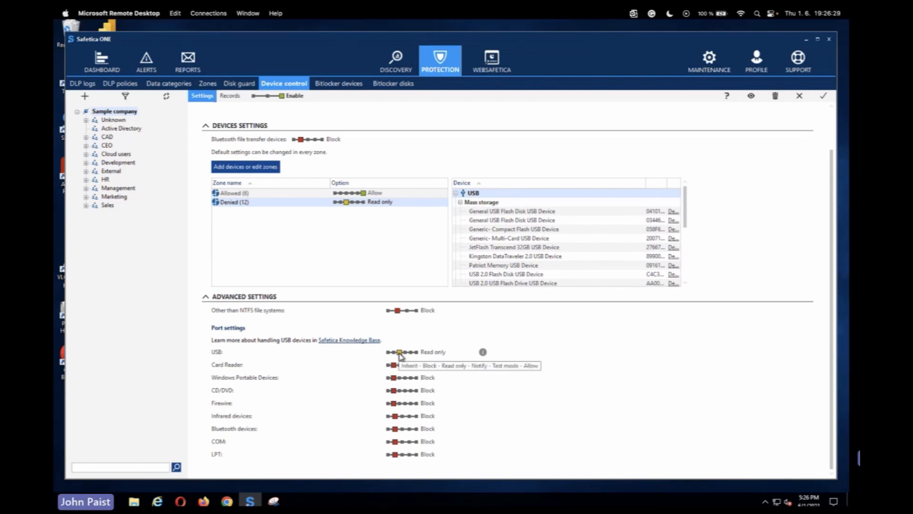
left_click_drag(399, 353, 393, 353)
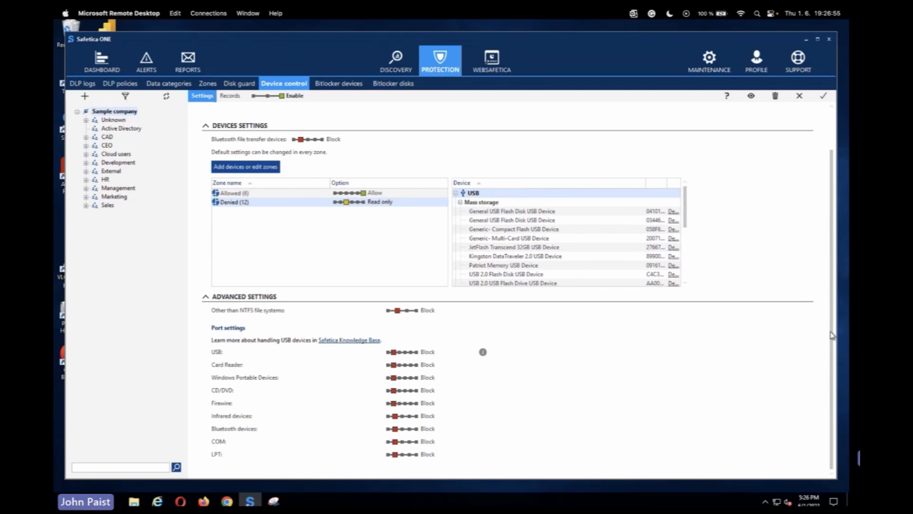
left_click_drag(832, 333, 827, 279)
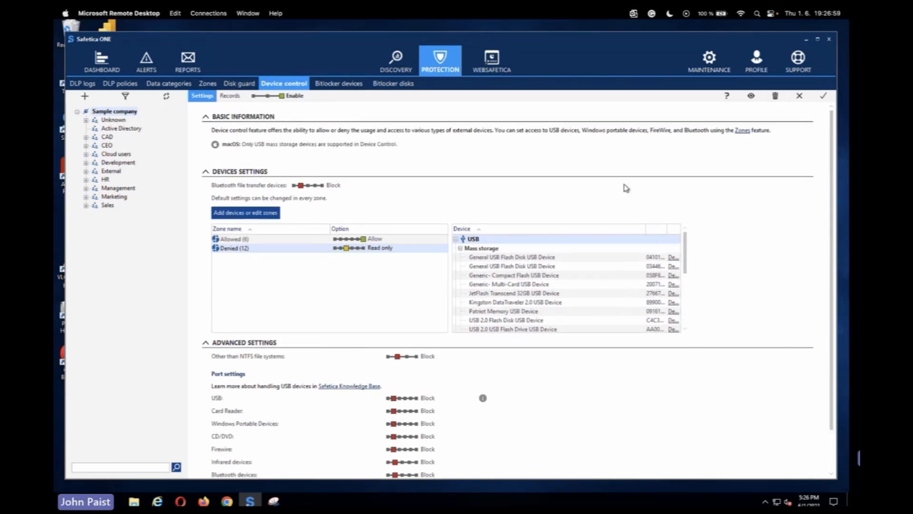
left_click(205, 342)
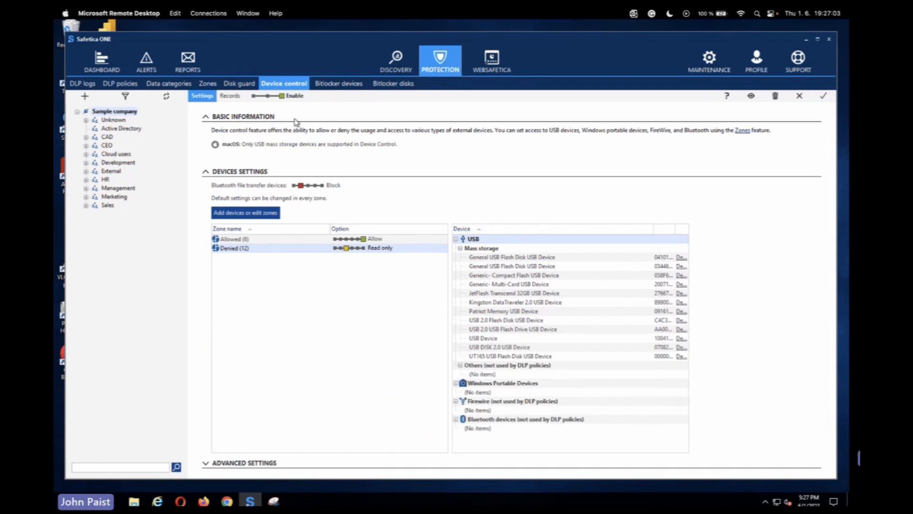
Switch Device control to Disable and back to Enable, and save the changed settings while moving to the Development group.
left_click(269, 97)
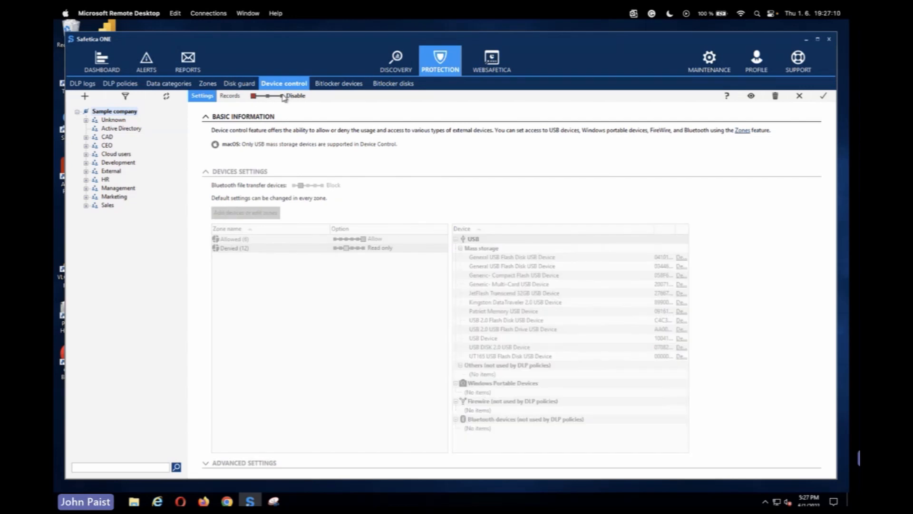
left_click(283, 96)
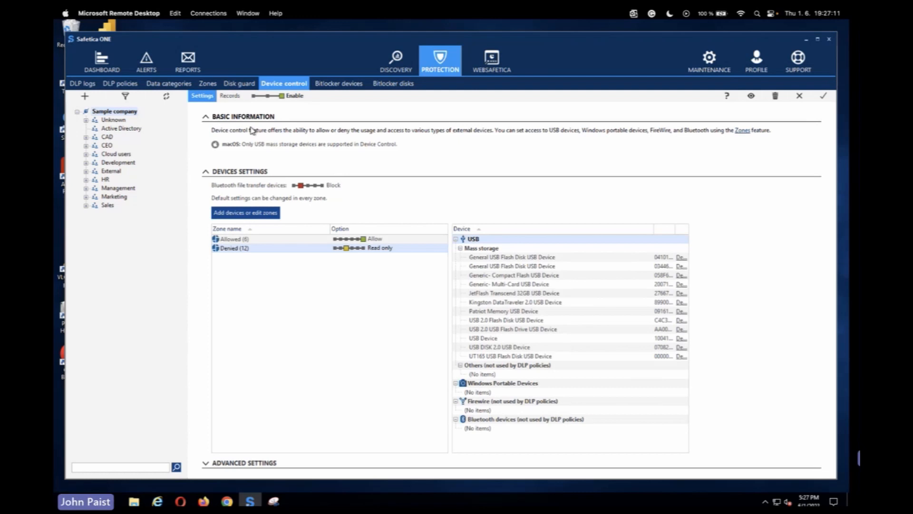
left_click(117, 163)
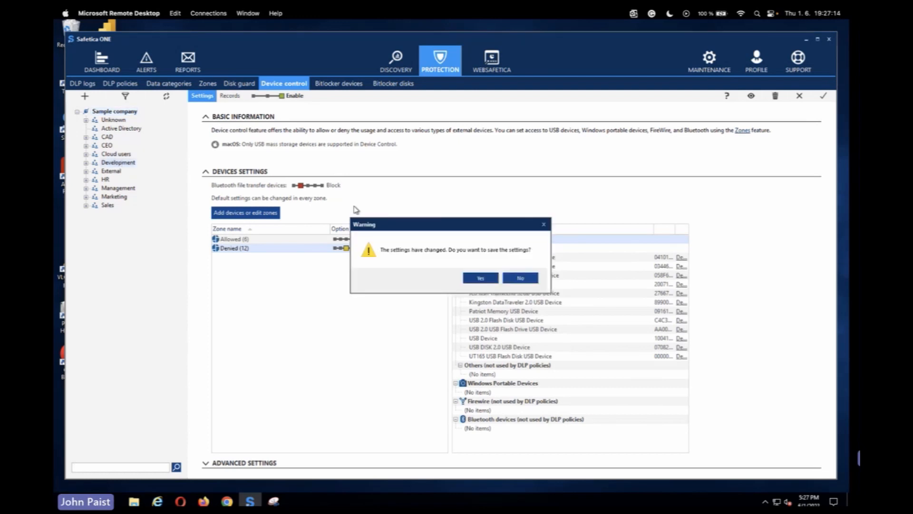
left_click(493, 279)
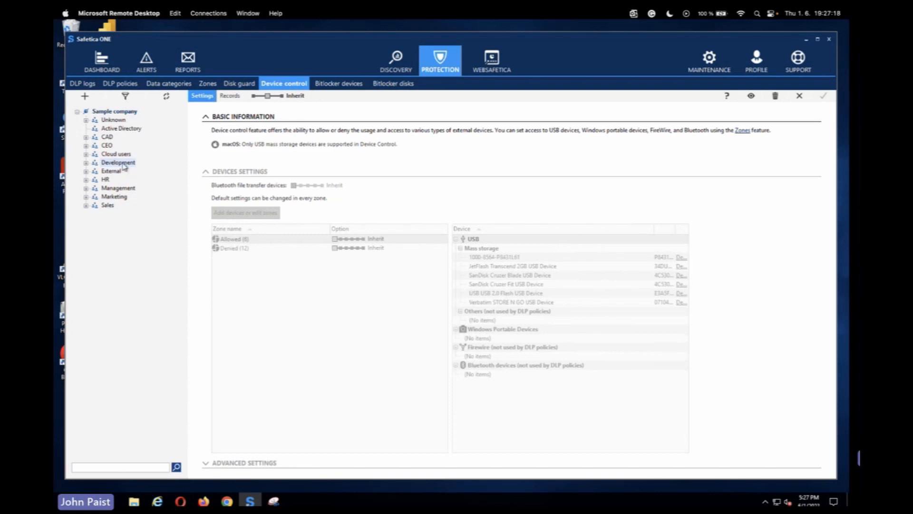
Try enabling Device control for the Development group, discard the change, and check the setting for its first user and first computer.
left_click(281, 96)
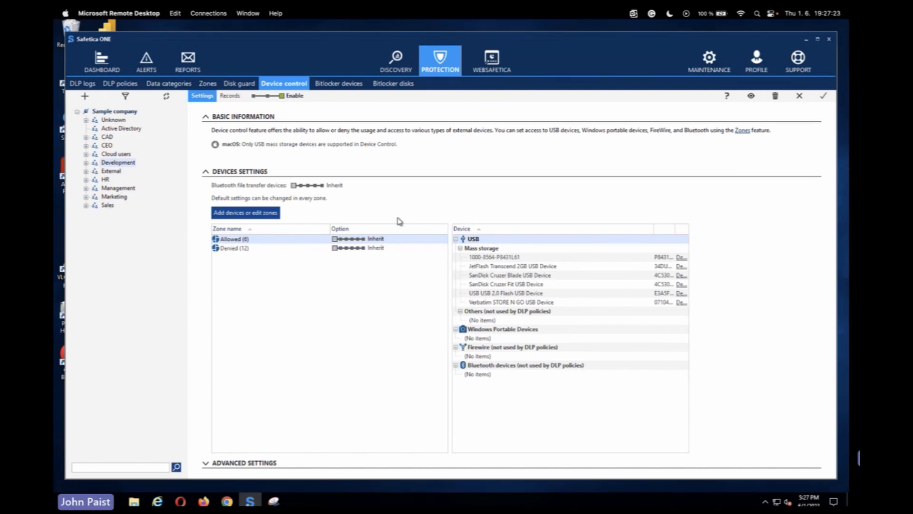
left_click(86, 163)
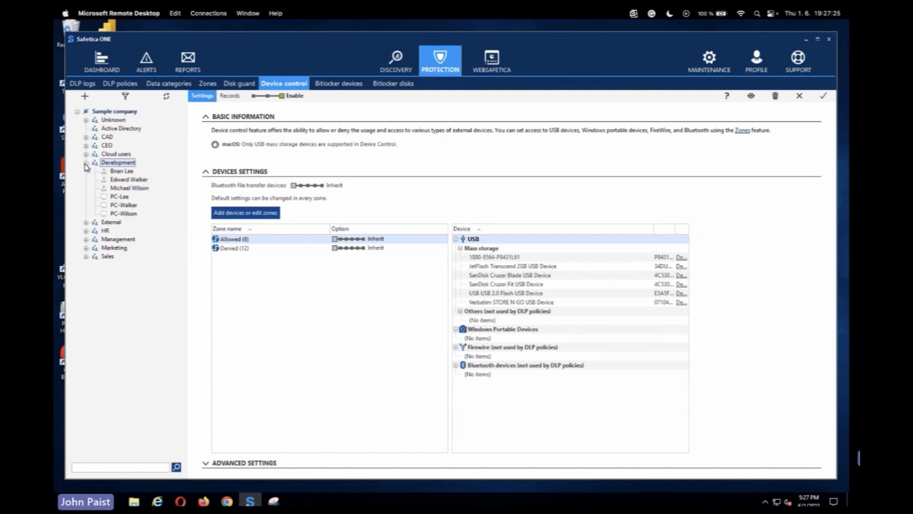
left_click(128, 170)
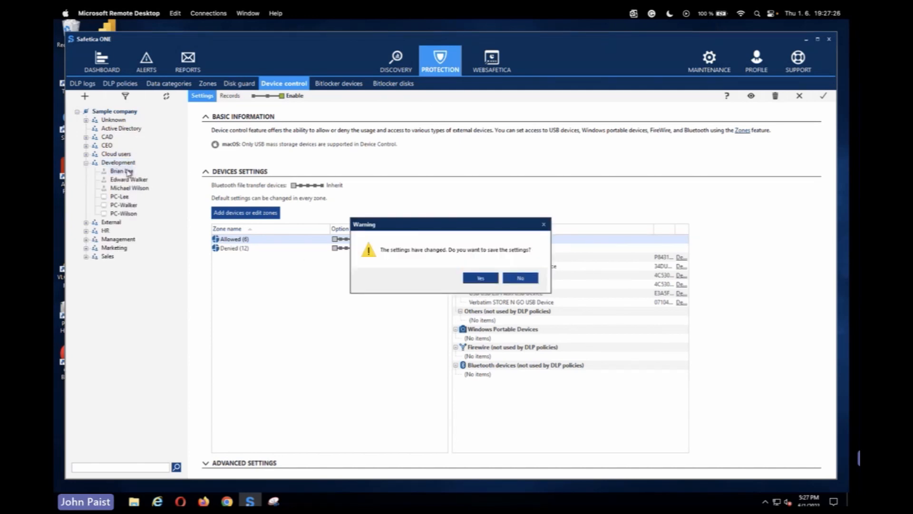
left_click(519, 279)
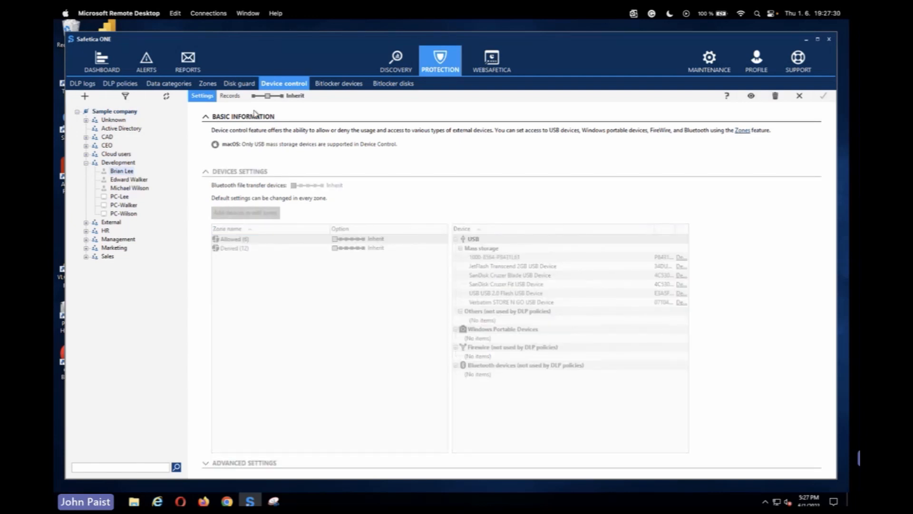
left_click(119, 198)
left_click(291, 95)
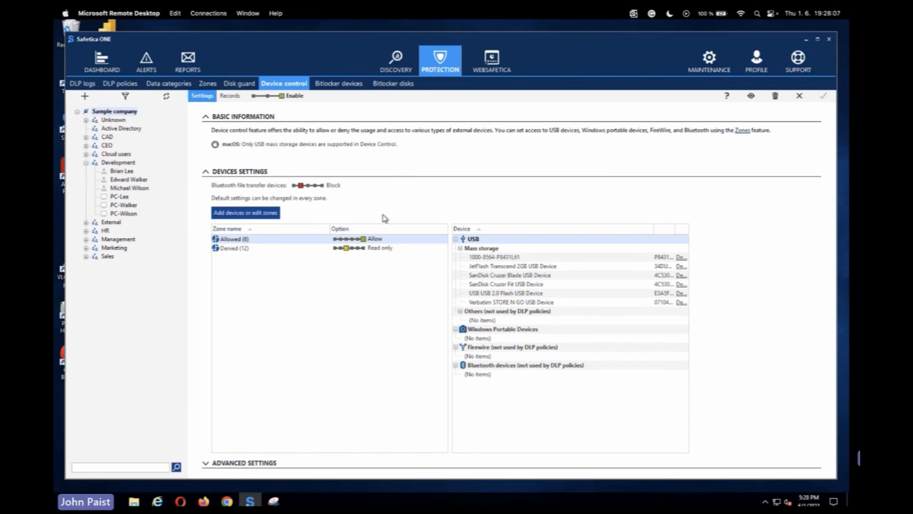
Review the zones editor opened from Device control, including the USB devices not assigned to any zone, and leave it without changes.
left_click(268, 212)
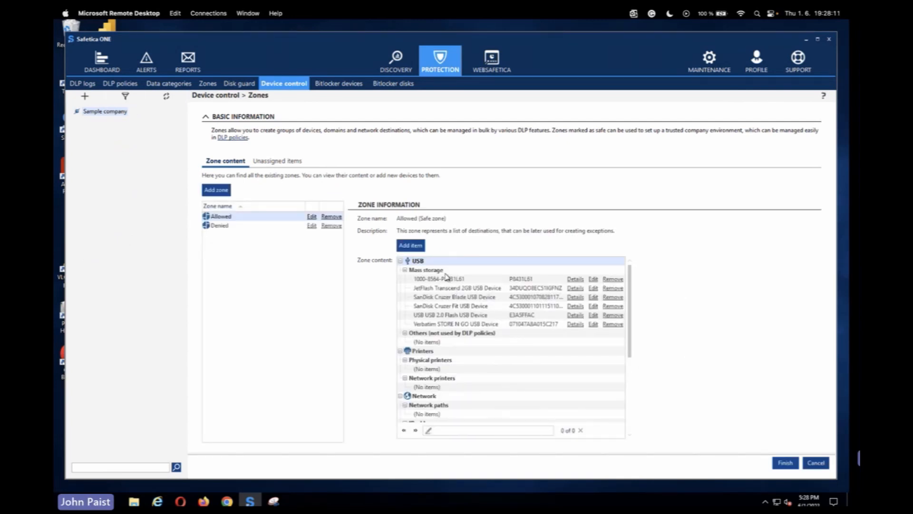
left_click(273, 162)
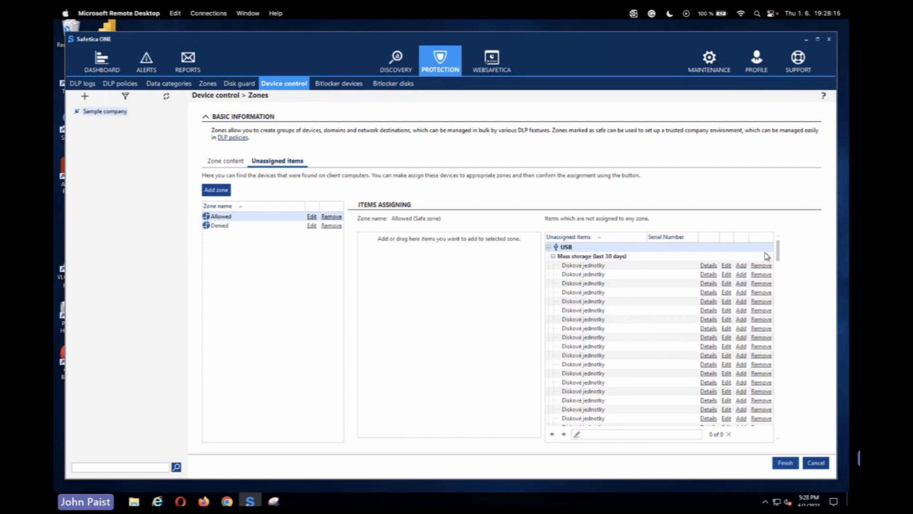
mouse_move(779, 251)
left_mouse_down()
mouse_move(773, 399)
mouse_move(777, 239)
left_mouse_up()
left_click(822, 464)
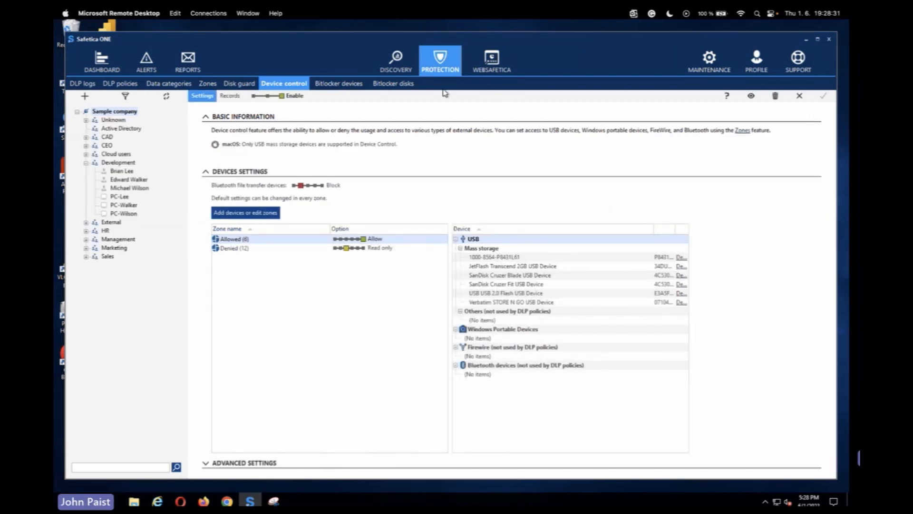
Check the Devices page in Discovery, and return to the unassigned items in Device control's zones editor.
left_click(402, 71)
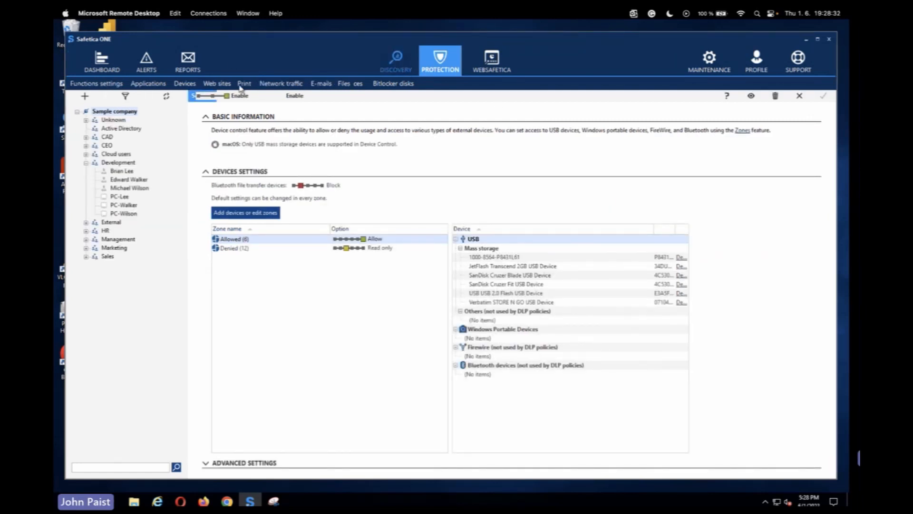
left_click(185, 86)
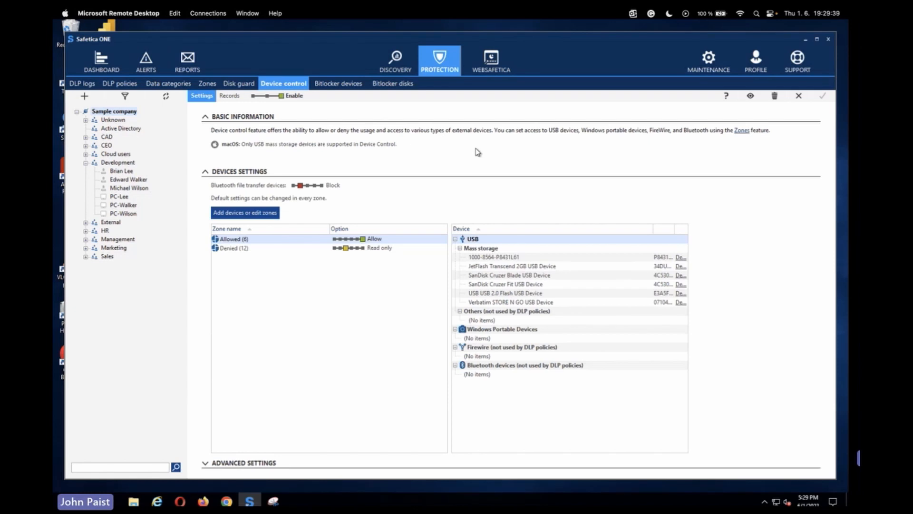
left_click(236, 214)
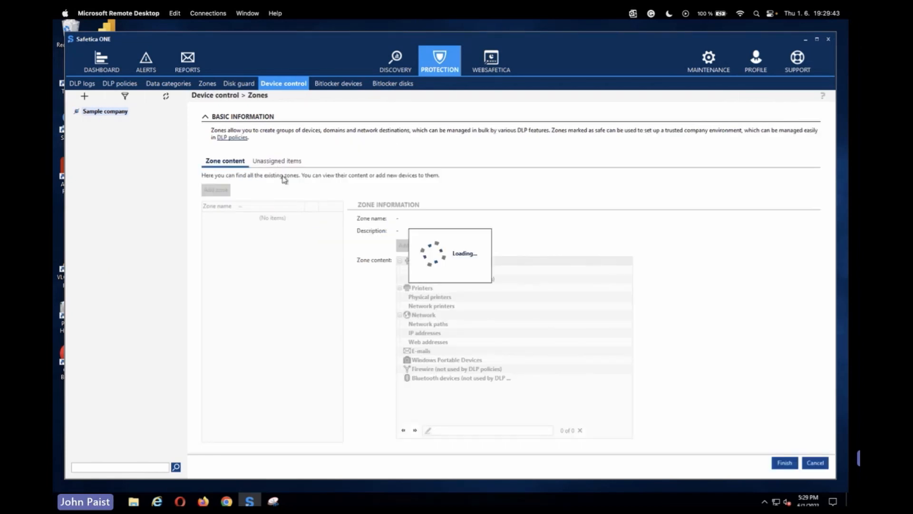
left_click(278, 162)
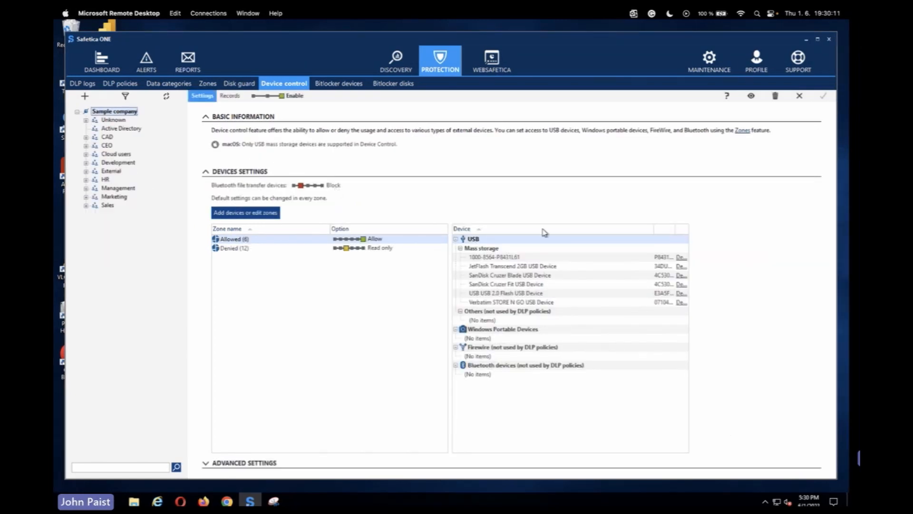
Check Disk guard's local path protection by trying to open the ACCESS DENIED folder on drive C in File Explorer.
left_click(248, 84)
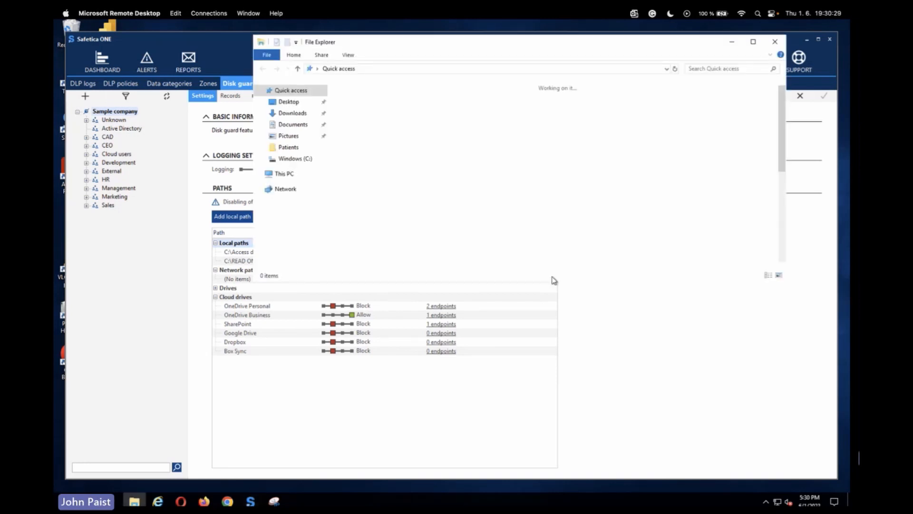
left_click(295, 160)
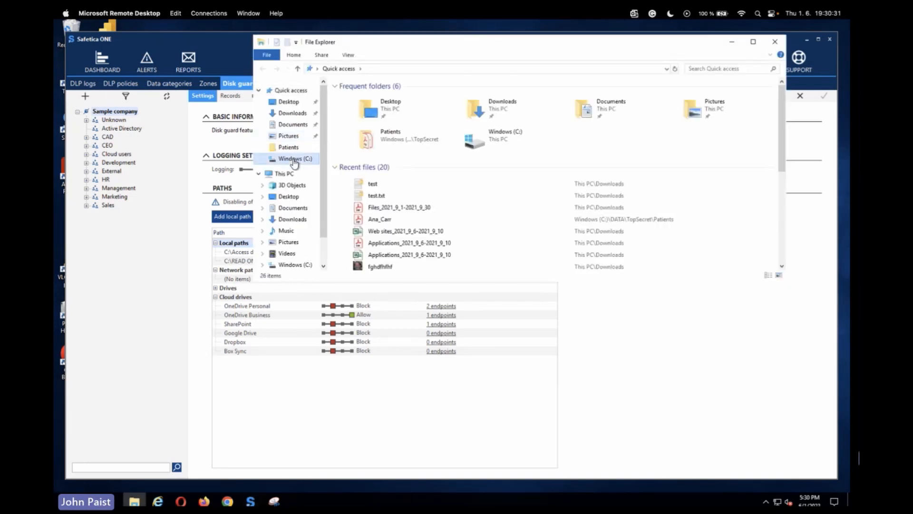
double_click(384, 117)
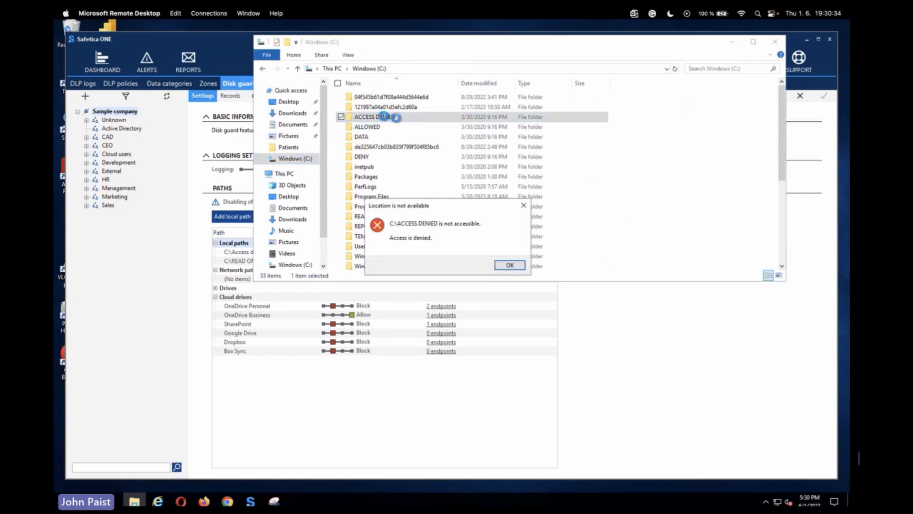
left_click(523, 205)
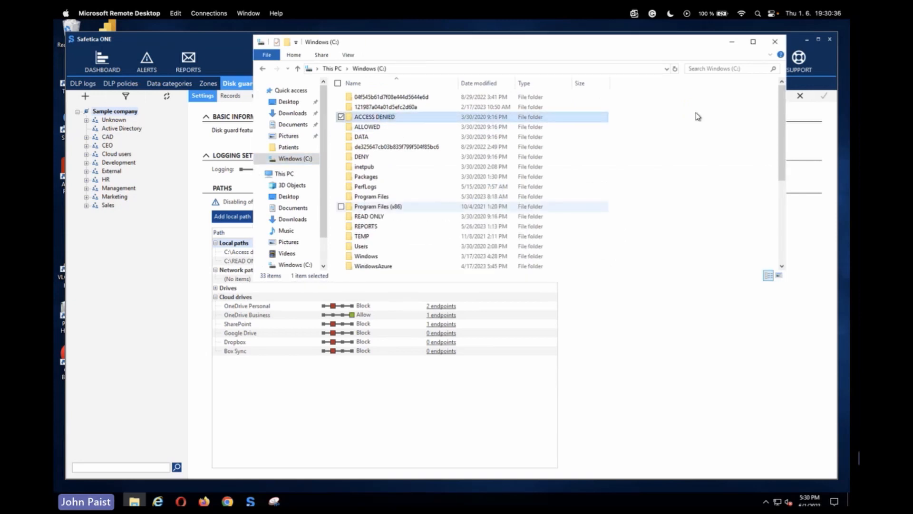
left_click(775, 41)
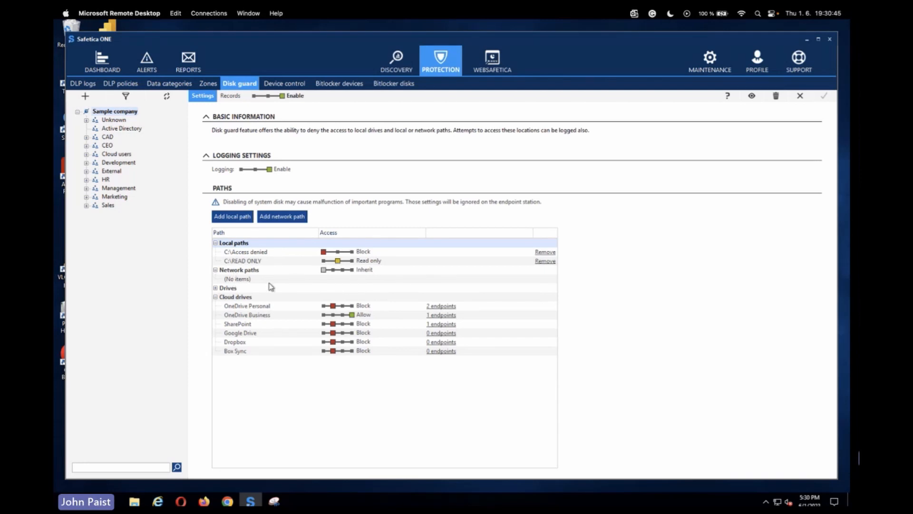
Review the access settings of the individual drive letters in Disk guard's paths, and collapse the Drives list.
left_click(215, 288)
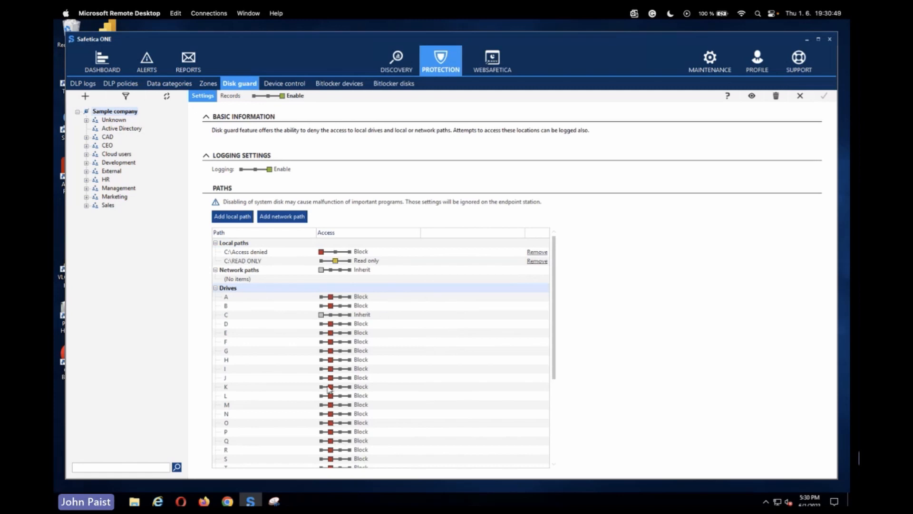
mouse_move(557, 337)
left_mouse_down()
mouse_move(559, 375)
mouse_move(558, 341)
left_mouse_up()
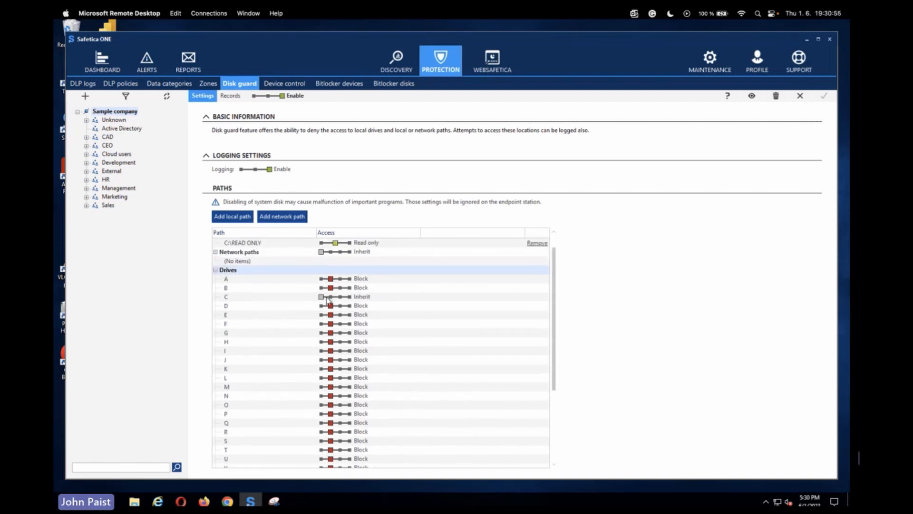
left_click(215, 270)
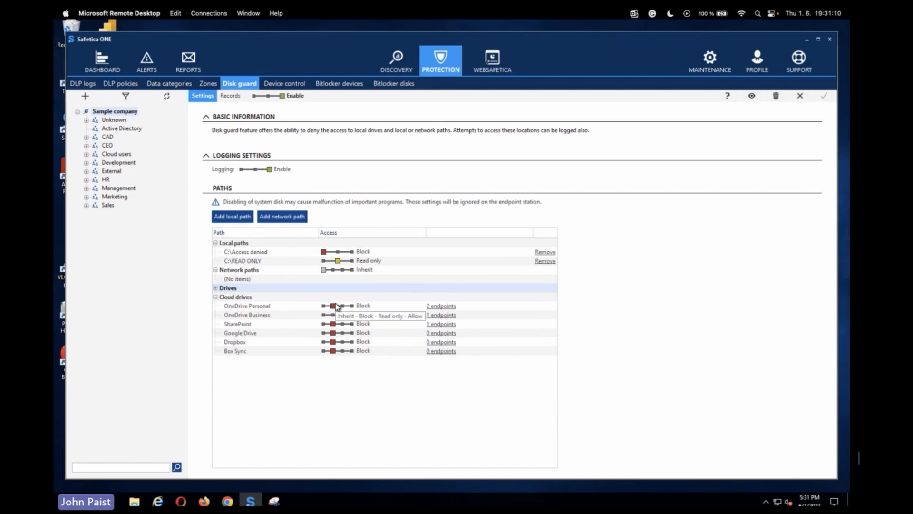
Set OneDrive Business and SharePoint to Allow among Disk guard's cloud drives, and save the settings.
left_click(352, 315)
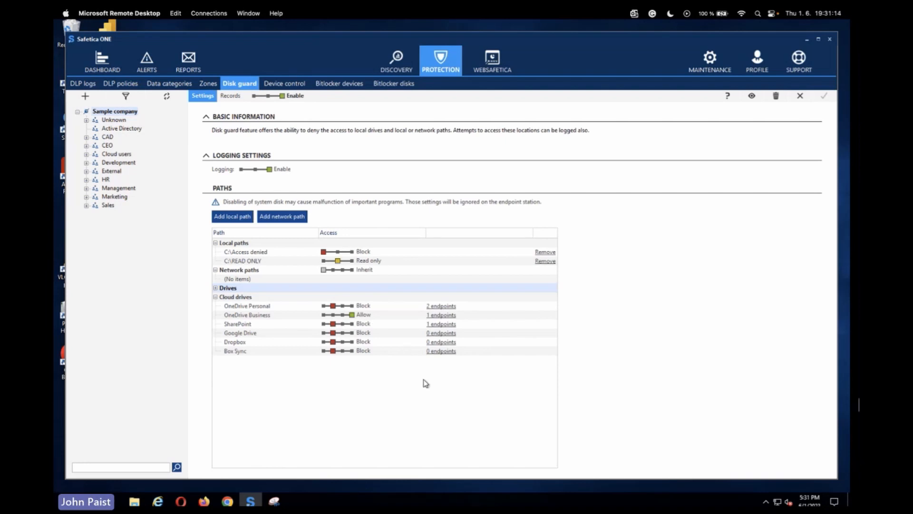
left_click(352, 323)
left_click(825, 98)
Review the Allowed zone's content in Zones, from USB devices and printers through web addresses, e-mails and portable devices.
left_click(208, 85)
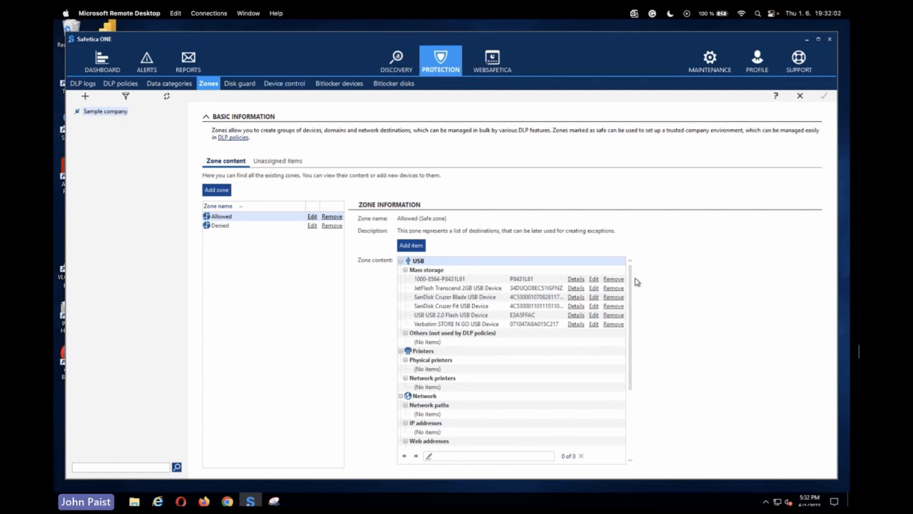
left_click_drag(631, 282, 631, 327)
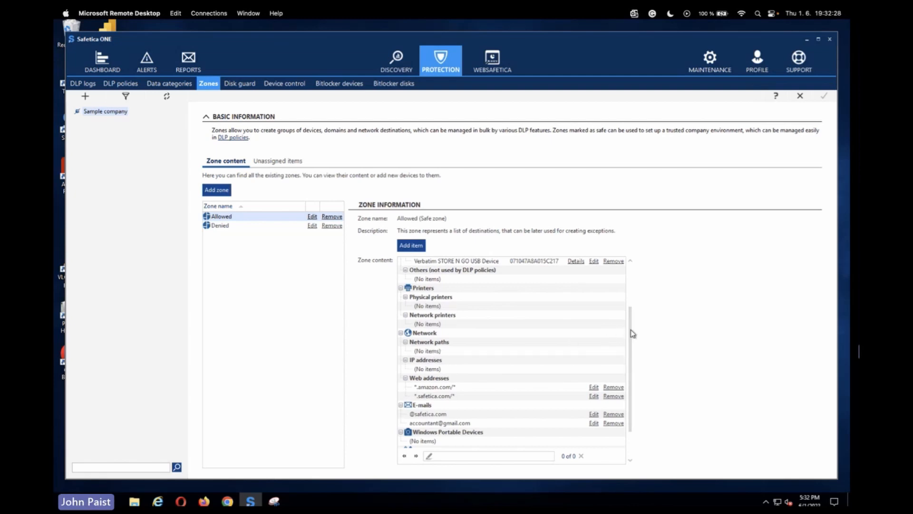
left_click_drag(632, 333, 631, 356)
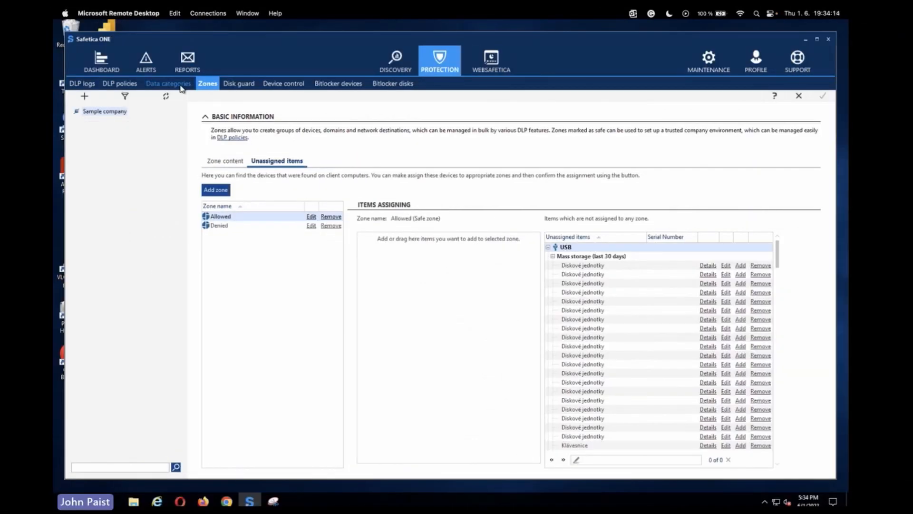
Step through the classification types for a new data category, and create it with Context rules (expert) and the default name.
left_click(179, 85)
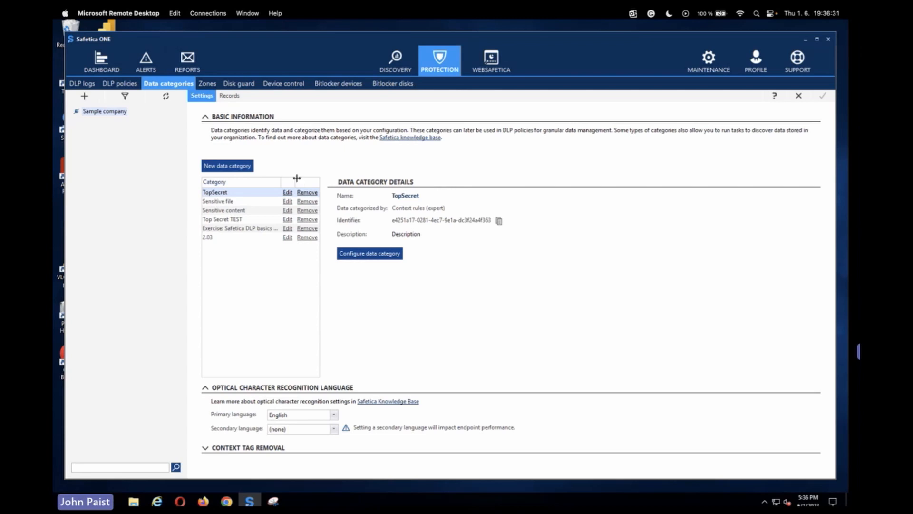
left_click(249, 169)
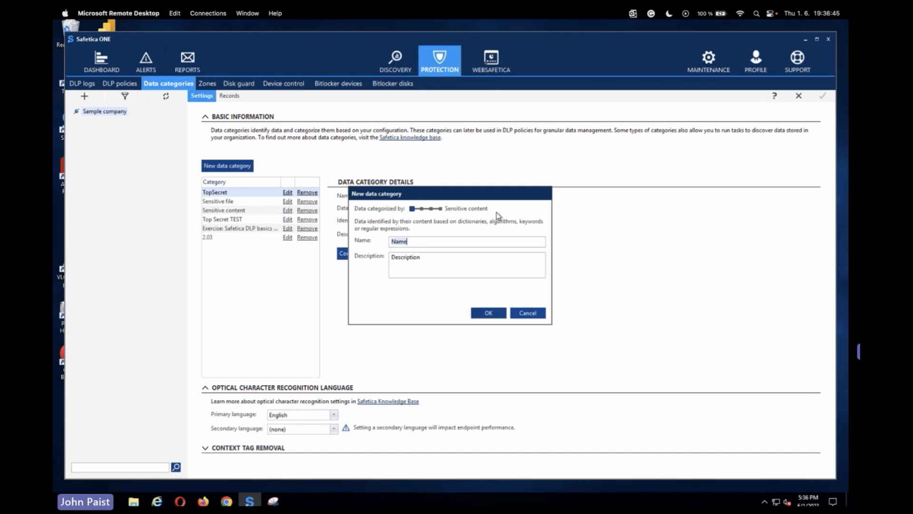
left_click(421, 208)
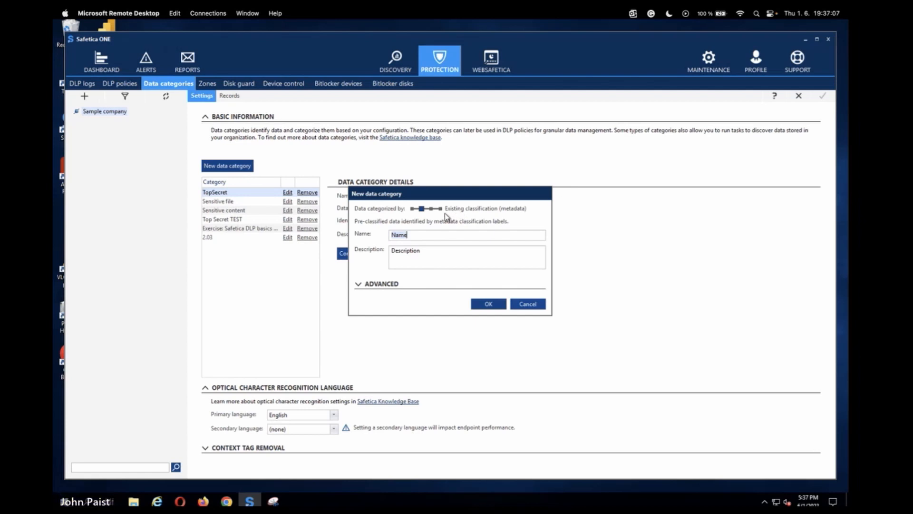
left_click(432, 209)
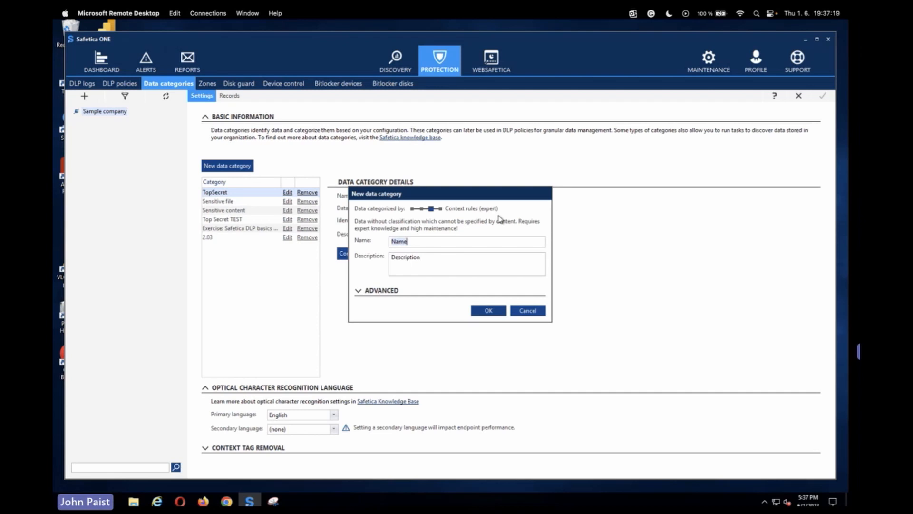
left_click(441, 209)
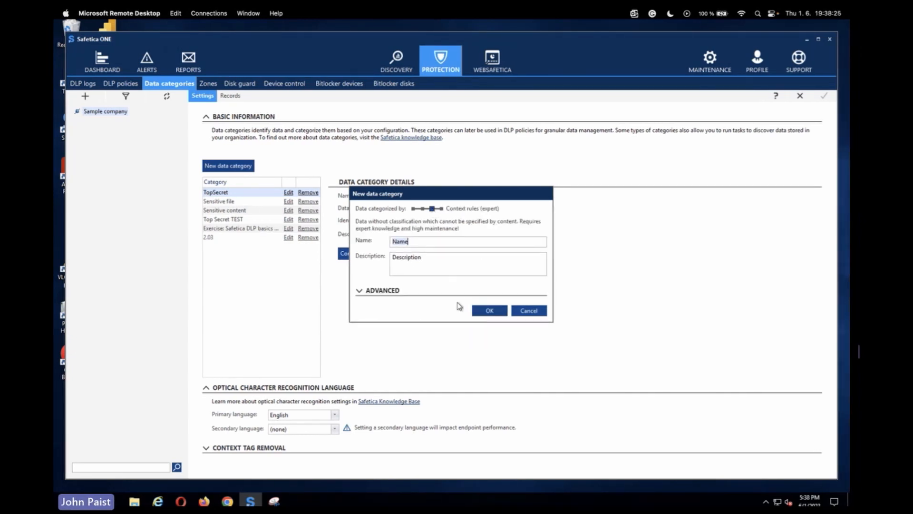
left_click(488, 310)
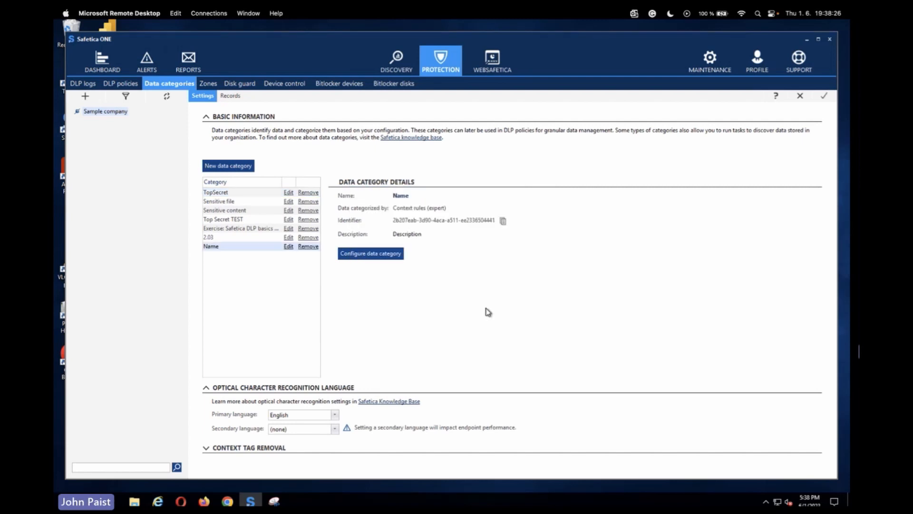
Open the file tagging configuration of the new Context rules data category.
left_click(381, 254)
left_click(477, 275)
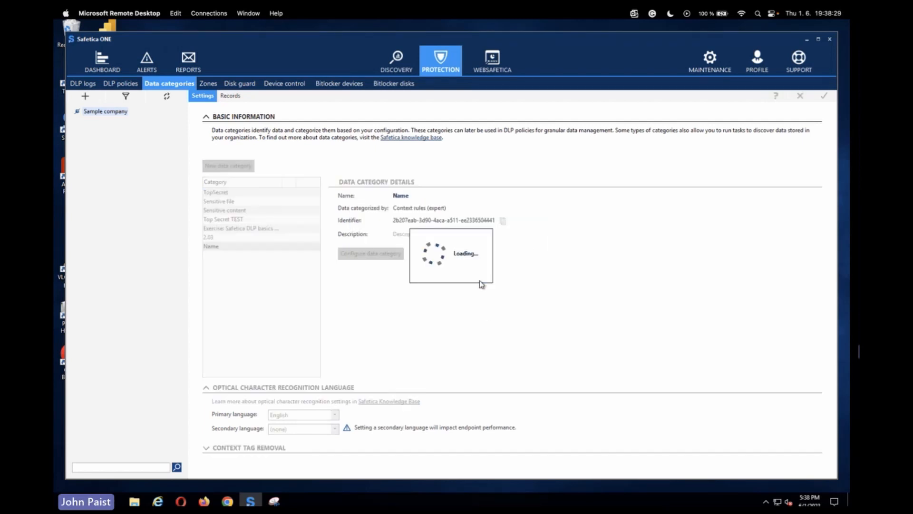
left_click(368, 254)
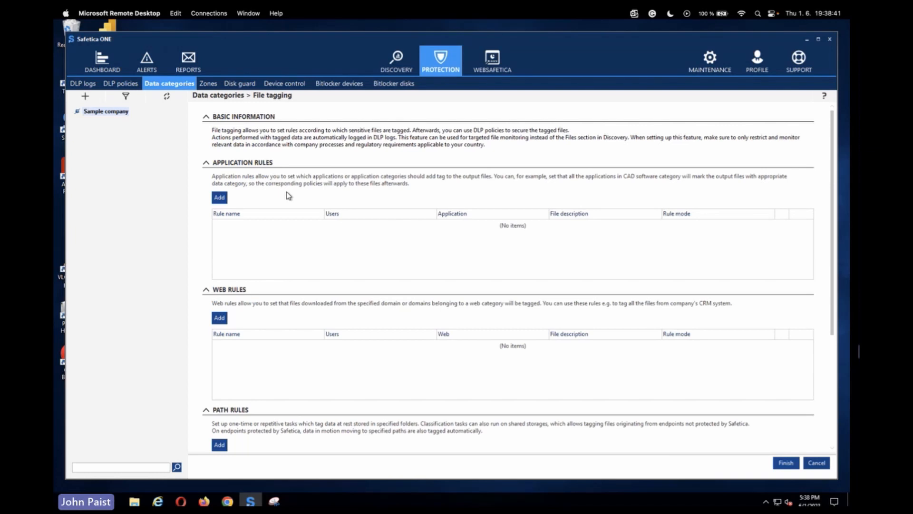
Try an application rule in Tagging mode, browse the CRM application category to CRMplus.exe, and cancel the rule.
left_click(220, 198)
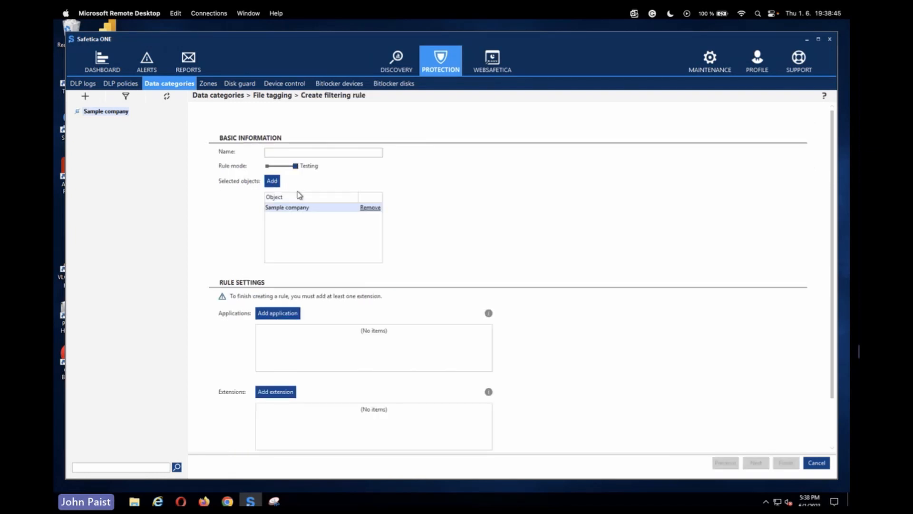
left_click(267, 166)
left_click(278, 315)
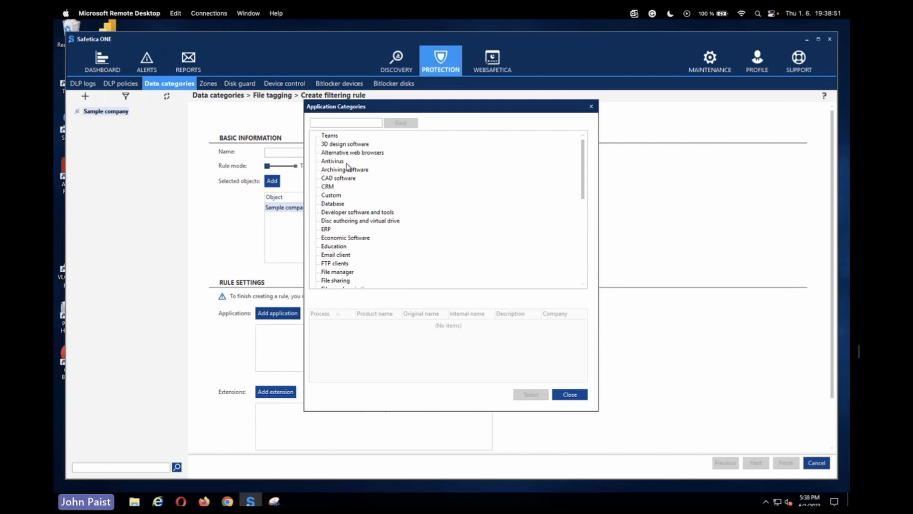
mouse_move(583, 150)
left_mouse_down()
mouse_move(577, 242)
mouse_move(580, 150)
left_mouse_up()
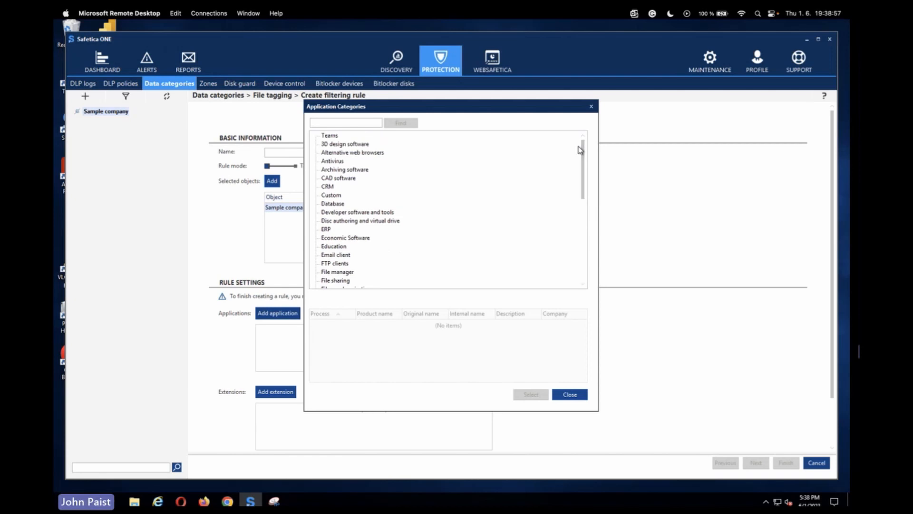
left_click(346, 186)
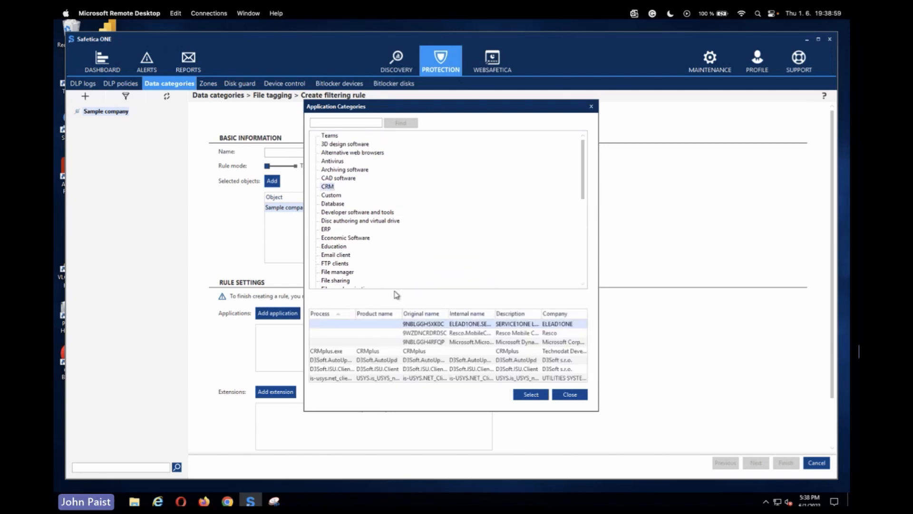
left_click(324, 352)
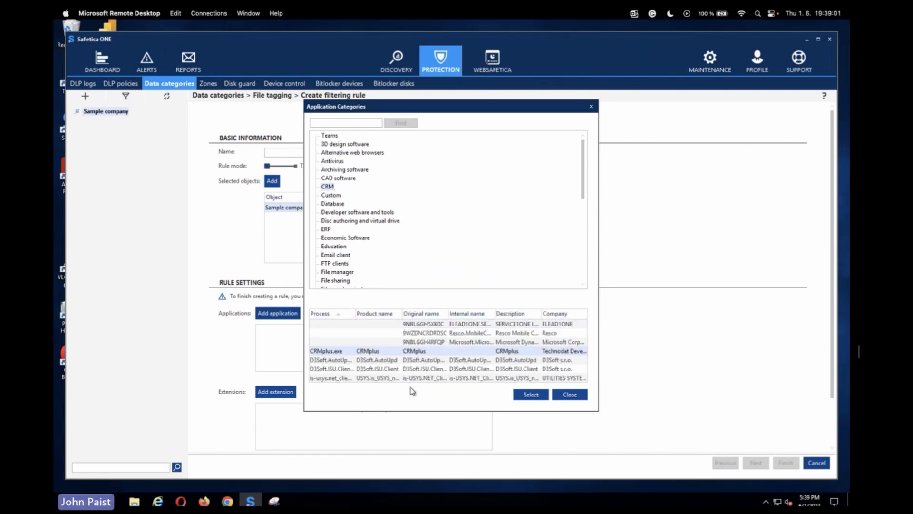
left_click(570, 395)
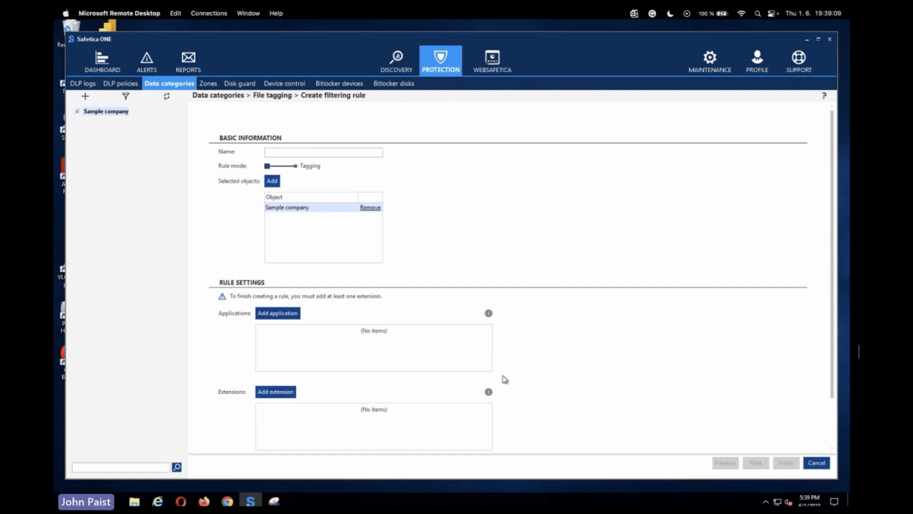
left_click(817, 463)
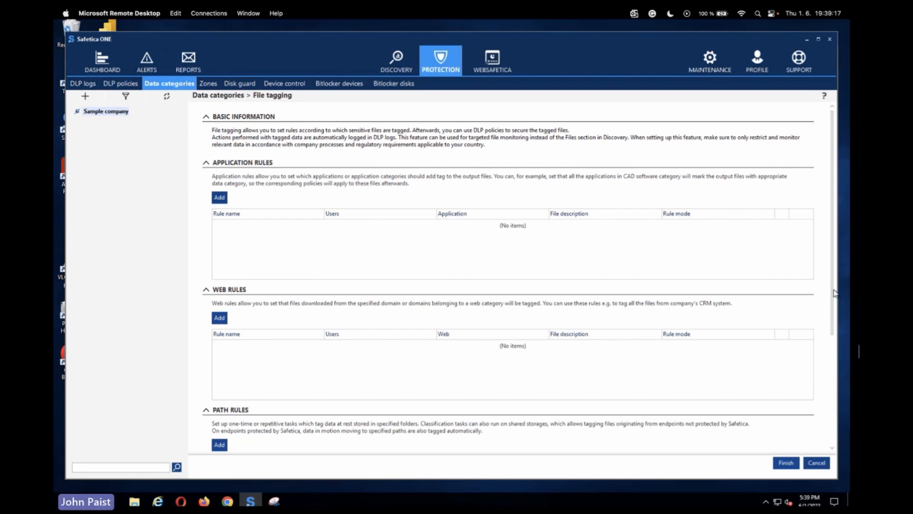
Review the Web rules and Path rules sections of the file tagging configuration, and cancel it.
left_click_drag(835, 293, 836, 386)
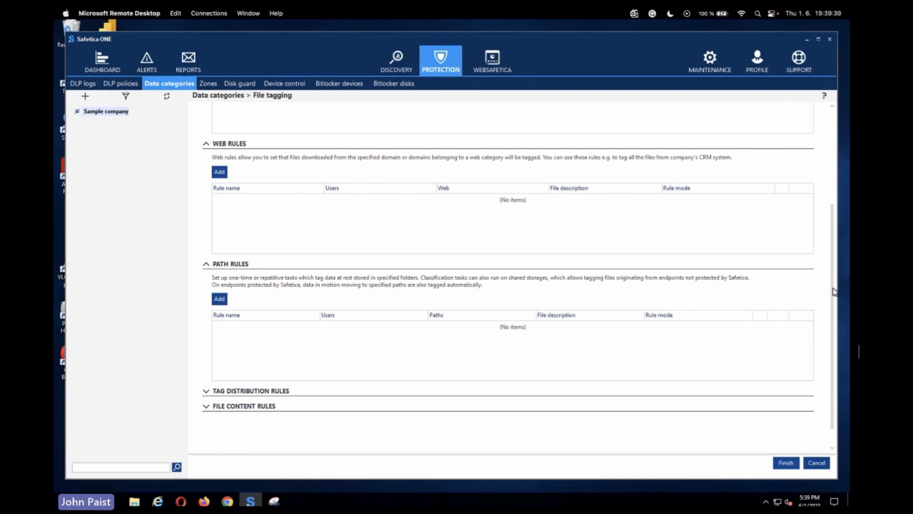
left_click_drag(833, 291, 819, 200)
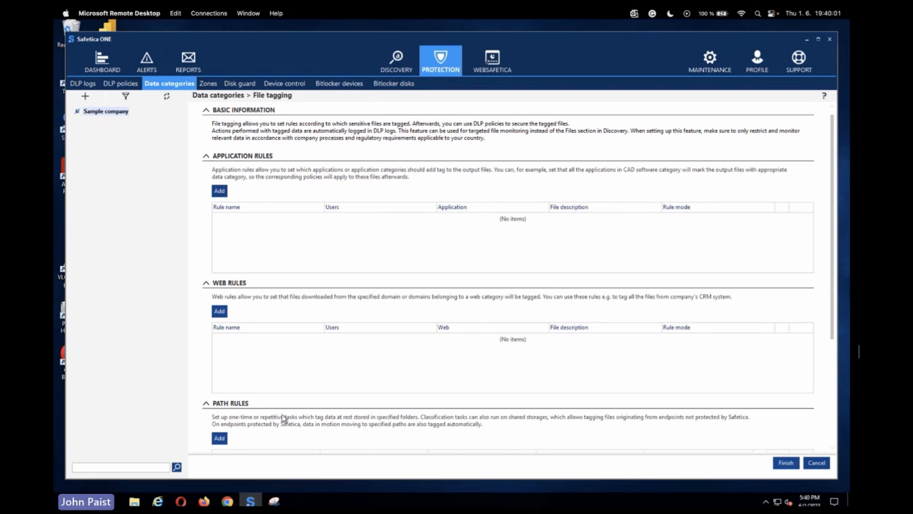
left_click(816, 463)
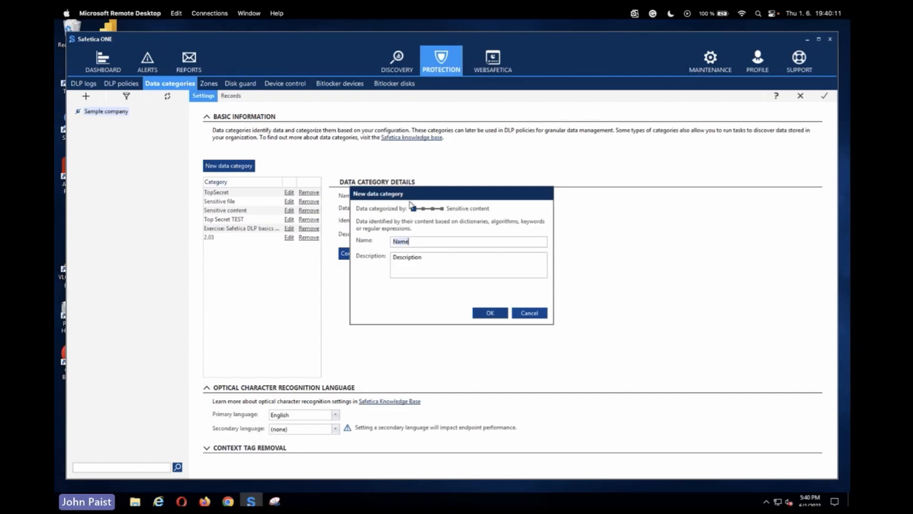
Create a Sensitive content data category with the default name and open its configuration.
left_click(498, 305)
left_click(372, 254)
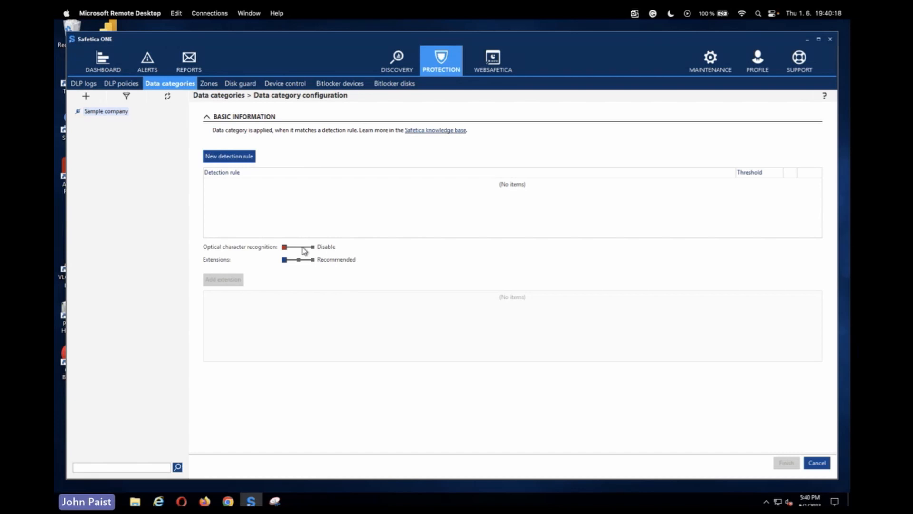
Review a new detection rule's predefined sensitive content, custom expressions, custom dictionaries and threshold, and cancel the rule.
left_click(239, 156)
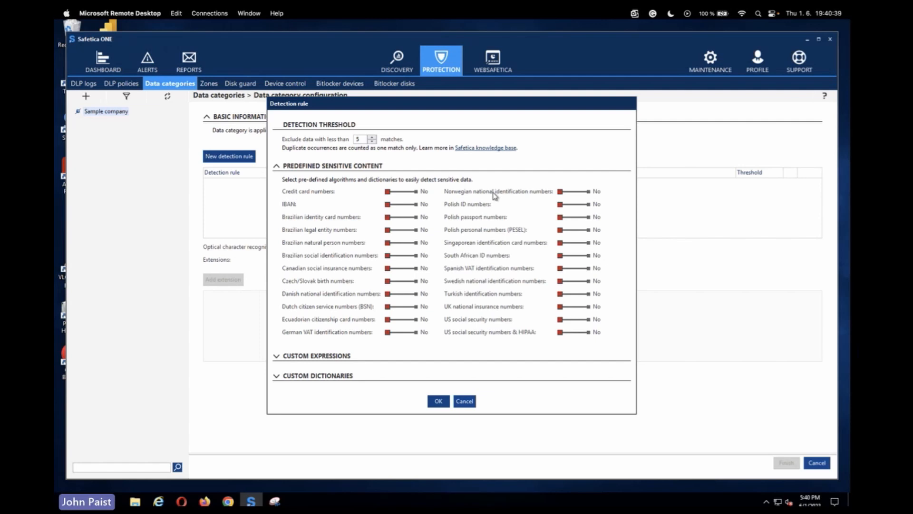
left_click(276, 356)
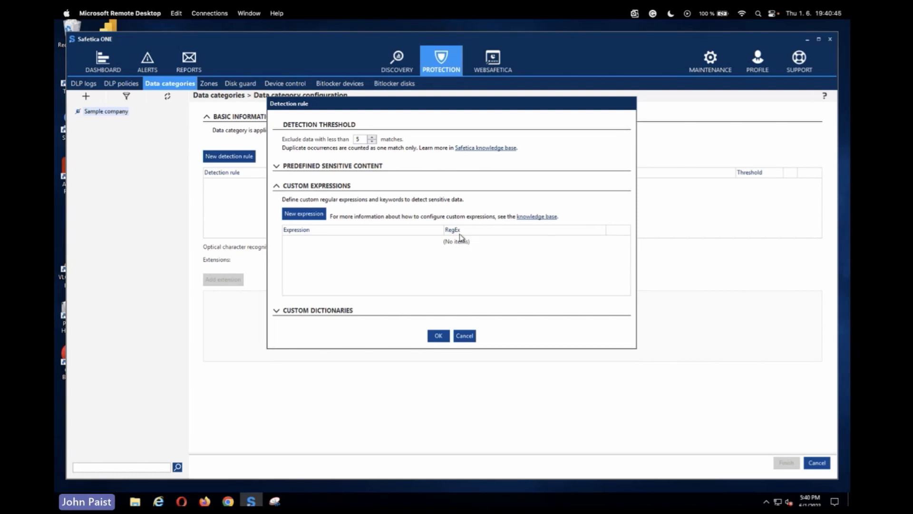
left_click(285, 310)
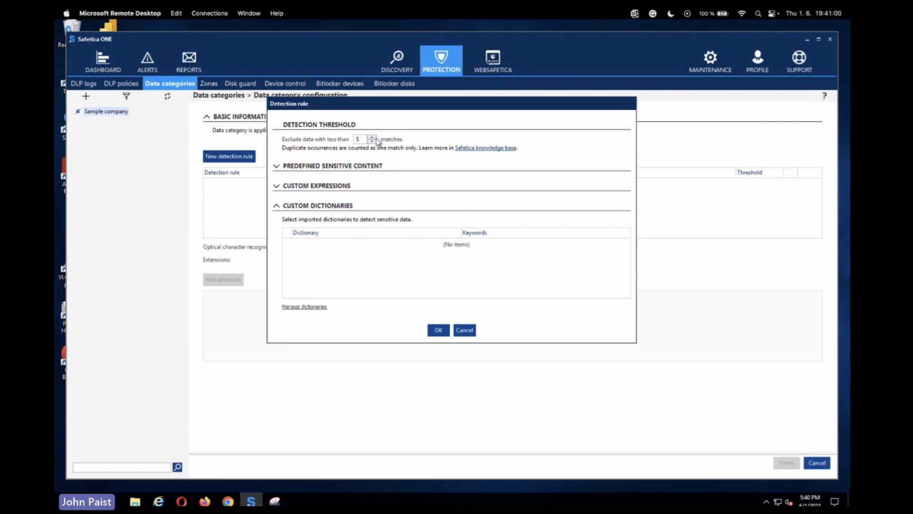
left_click(357, 140)
left_click(469, 333)
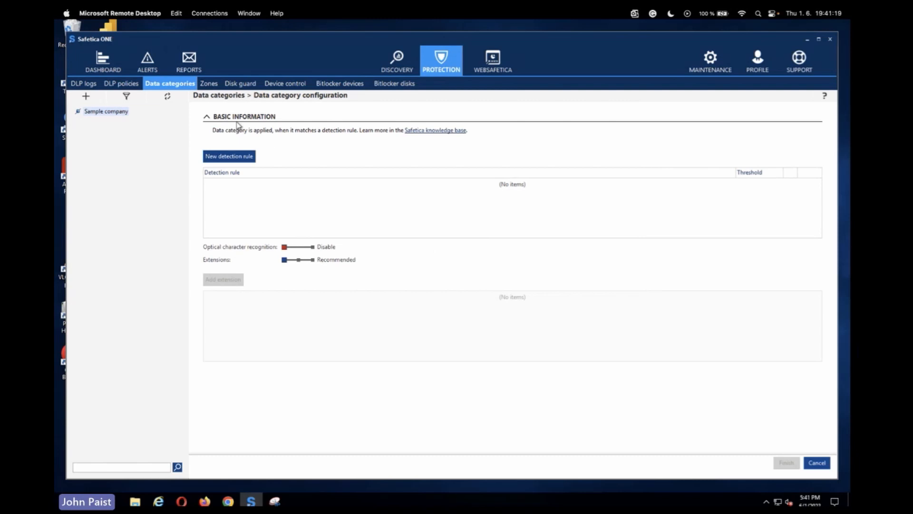
Add a detection rule for credit card numbers, enable optical character recognition and finish the data category configuration.
left_click(243, 157)
left_click(420, 192)
left_click(438, 402)
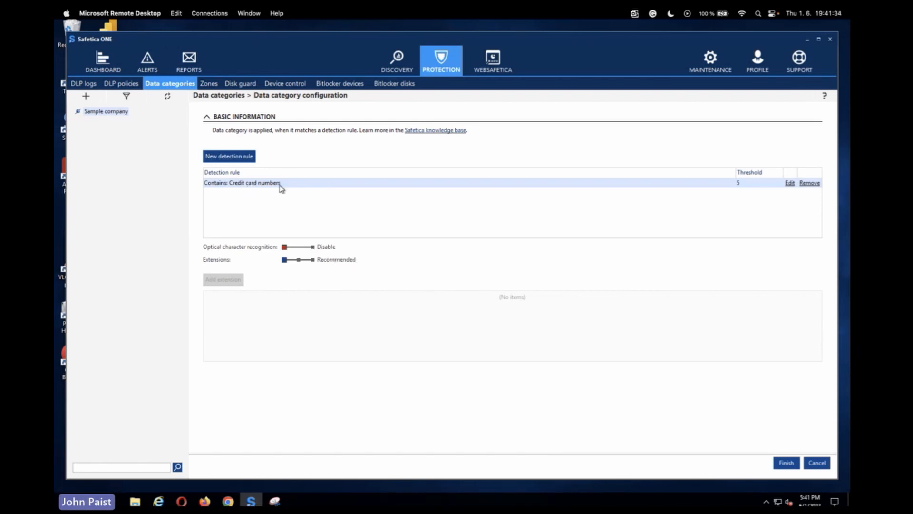
left_click(312, 247)
left_click(785, 462)
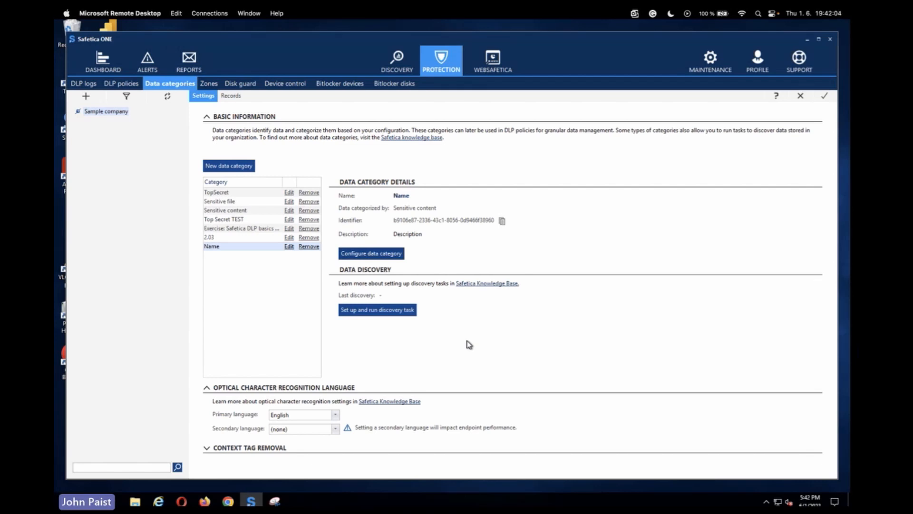
Try a discovery task on all local drives with its repetition options, cancel it, and remove the data category called Name.
left_click(379, 315)
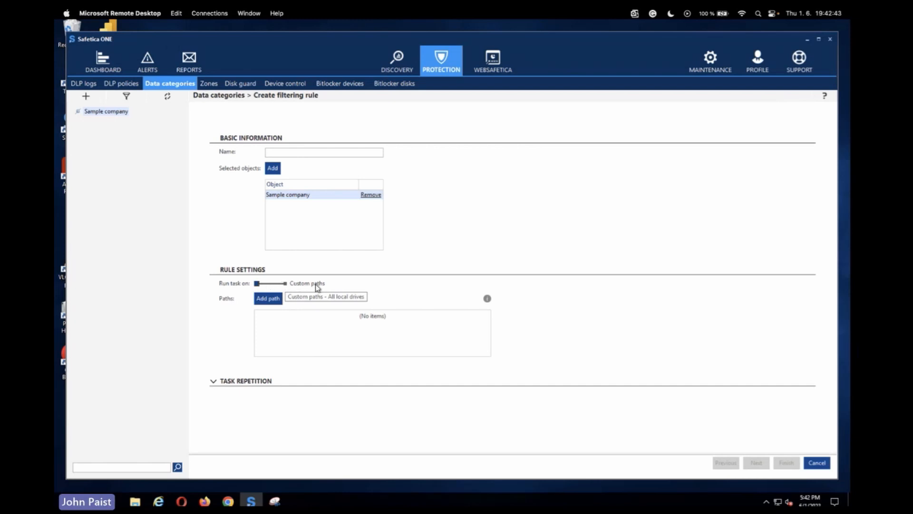
left_click(285, 283)
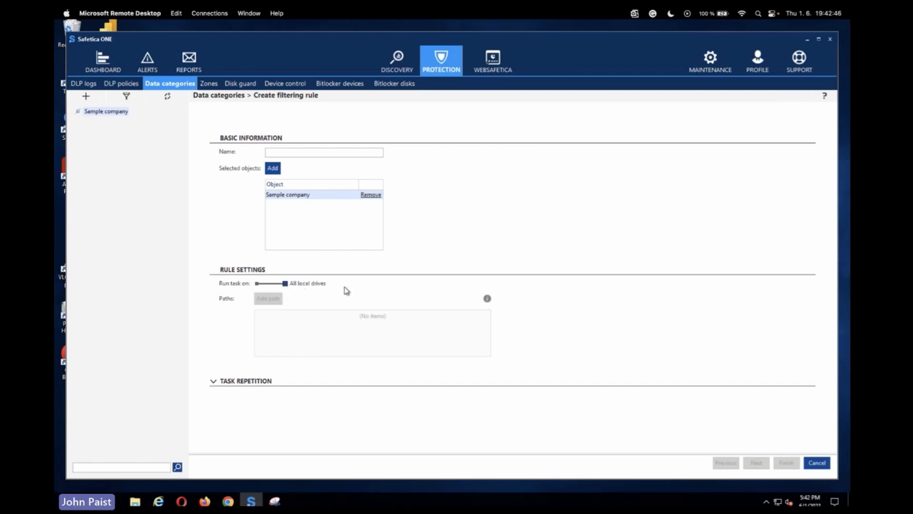
left_click(213, 382)
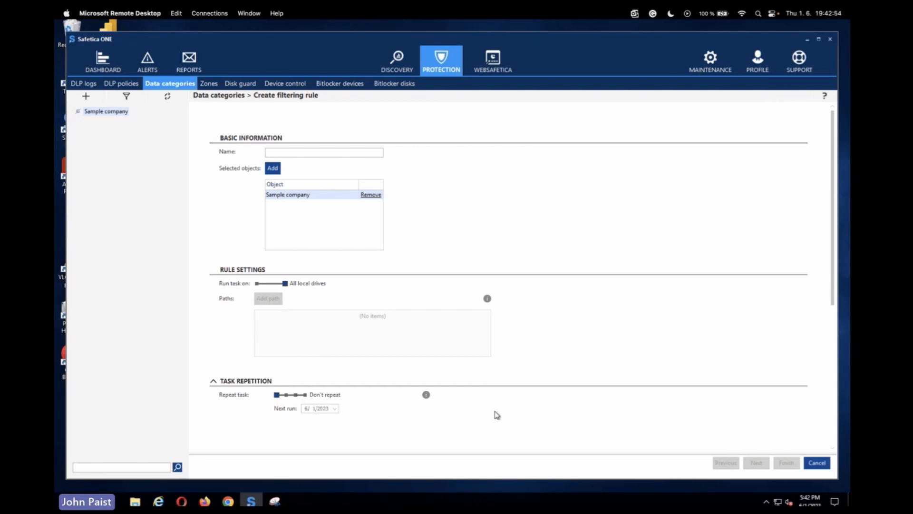
left_click(824, 462)
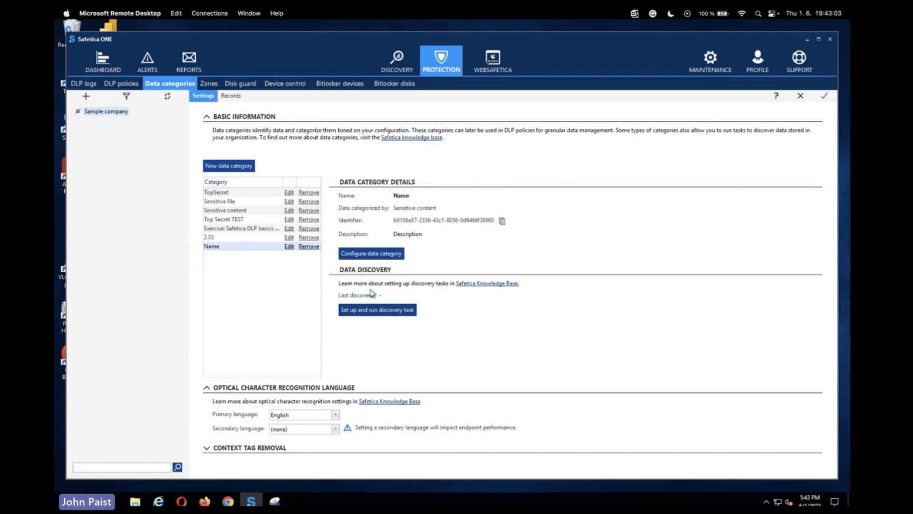
left_click(308, 247)
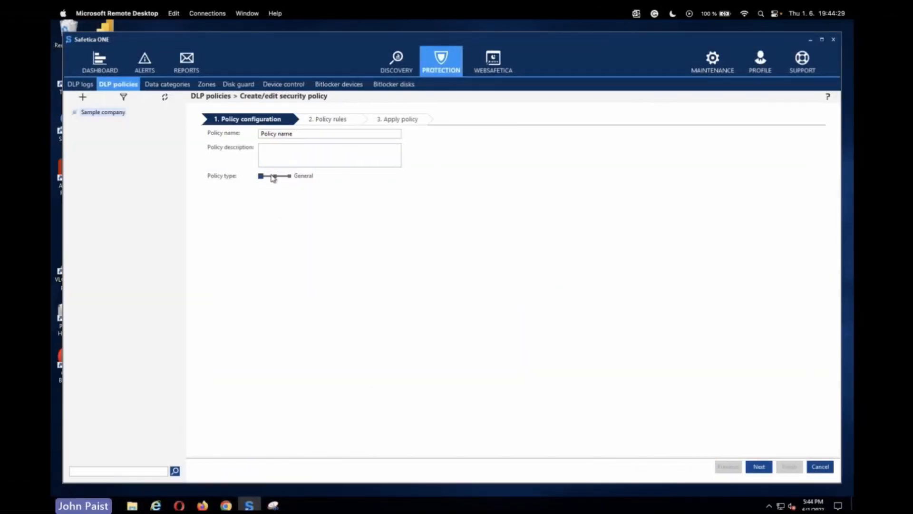
Set the new DLP policy's type to Data and add the TopSecret category to it.
left_click(274, 176)
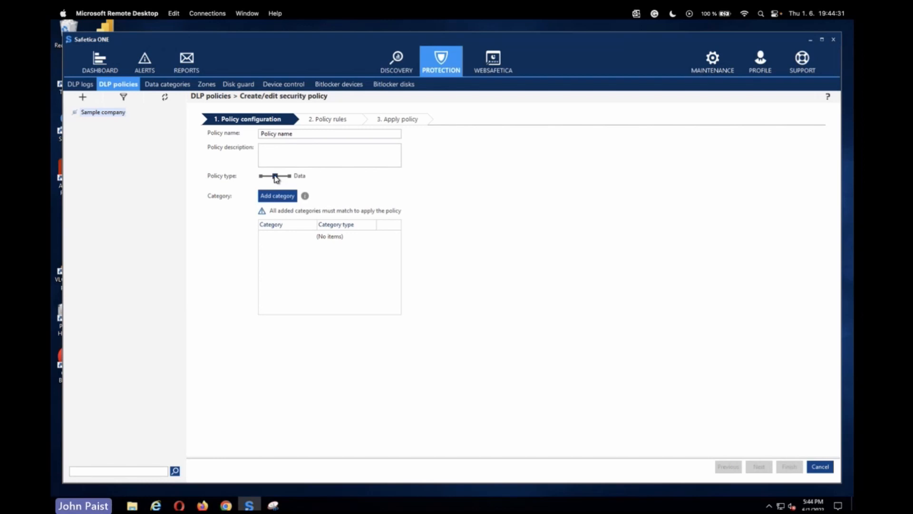
left_click(280, 197)
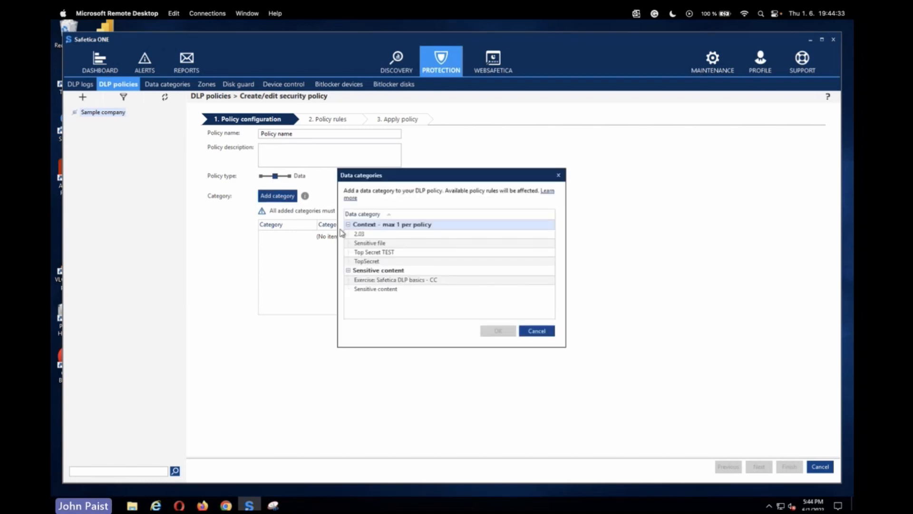
left_click(370, 262)
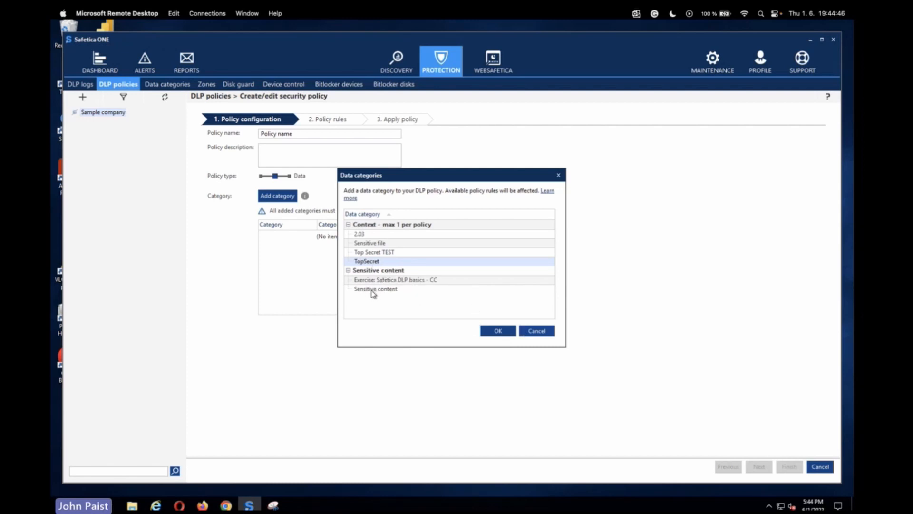
left_click(497, 330)
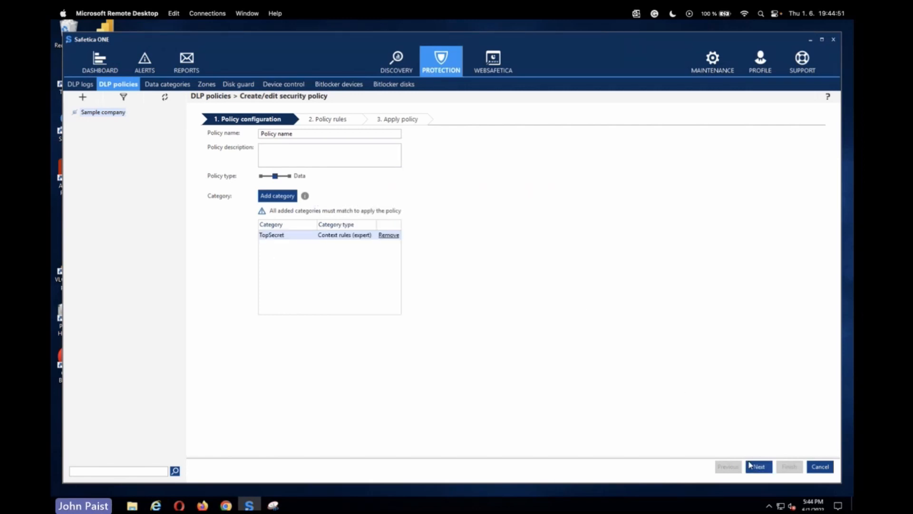
Continue to the policy rules, try the Log and notify action, and set the action to Log and block.
left_click(764, 468)
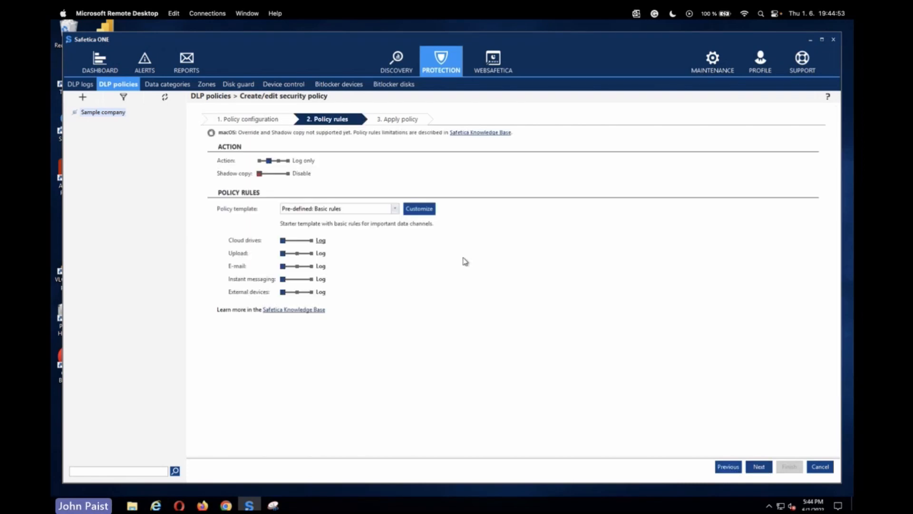
left_click(279, 161)
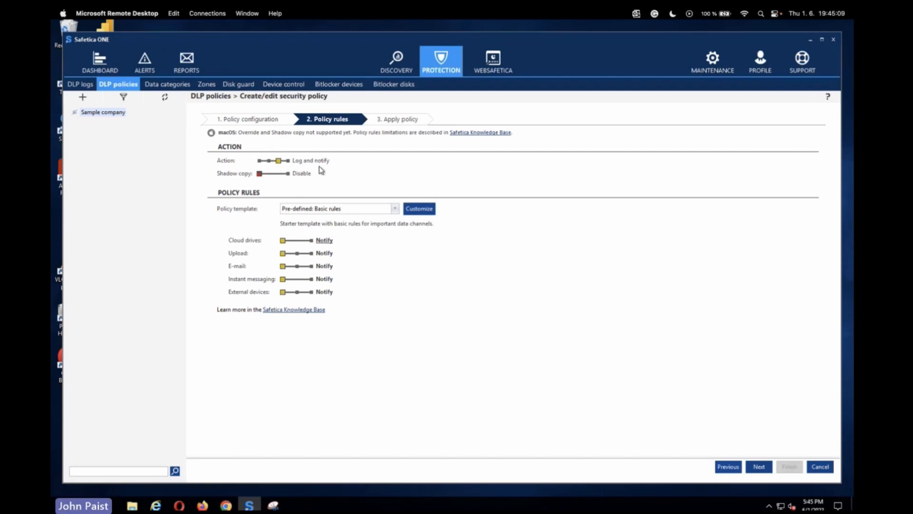
left_click(287, 161)
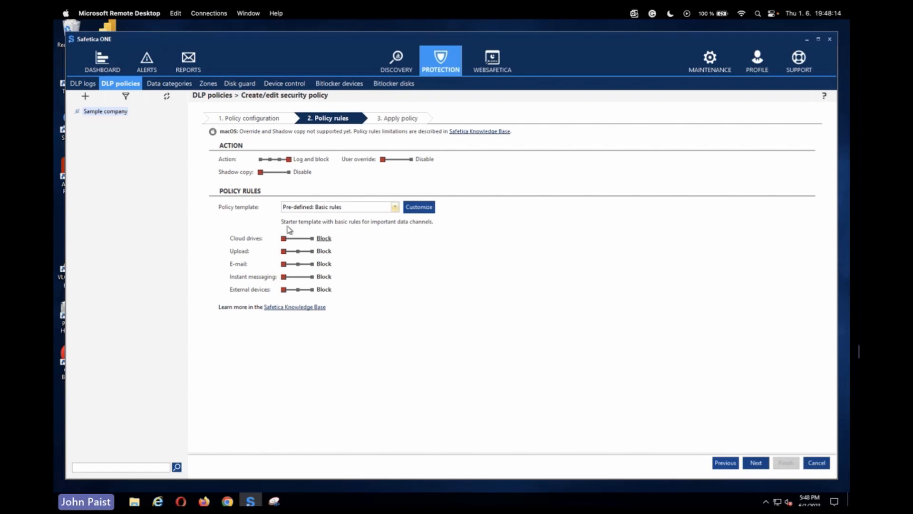
Customize the policy template to include all rules, from the upload rules through Print, Clipboard and Screen capture to Local paths and Exclusive access.
left_click(411, 207)
left_click(345, 278)
left_click(346, 287)
left_click_drag(554, 241, 554, 282)
left_click(346, 232)
left_click(345, 242)
left_click(346, 251)
left_click(345, 260)
left_click(346, 269)
left_click(345, 279)
left_click(346, 288)
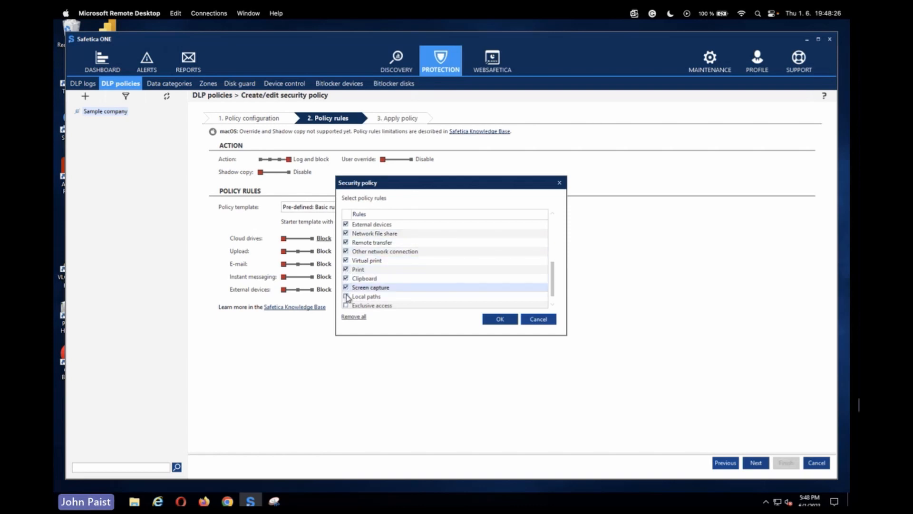
left_click(346, 296)
scroll(348, 302, "down", 1)
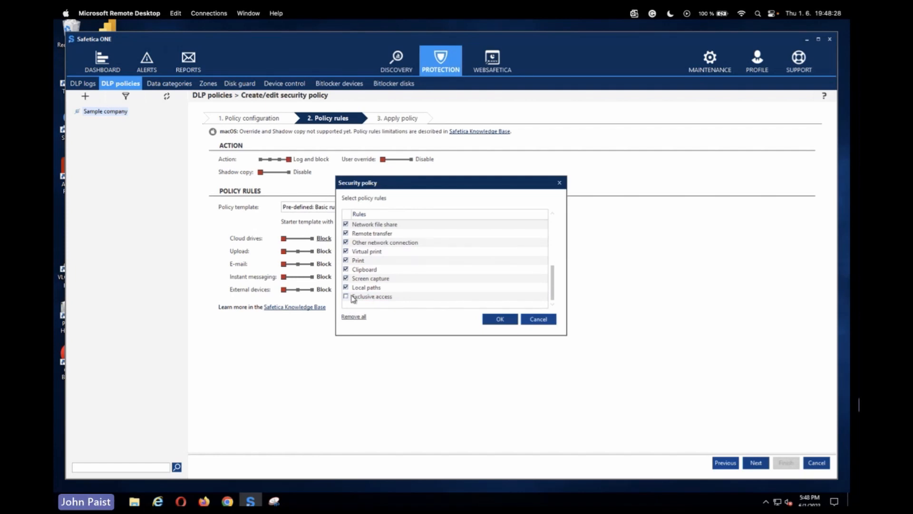
left_click(346, 297)
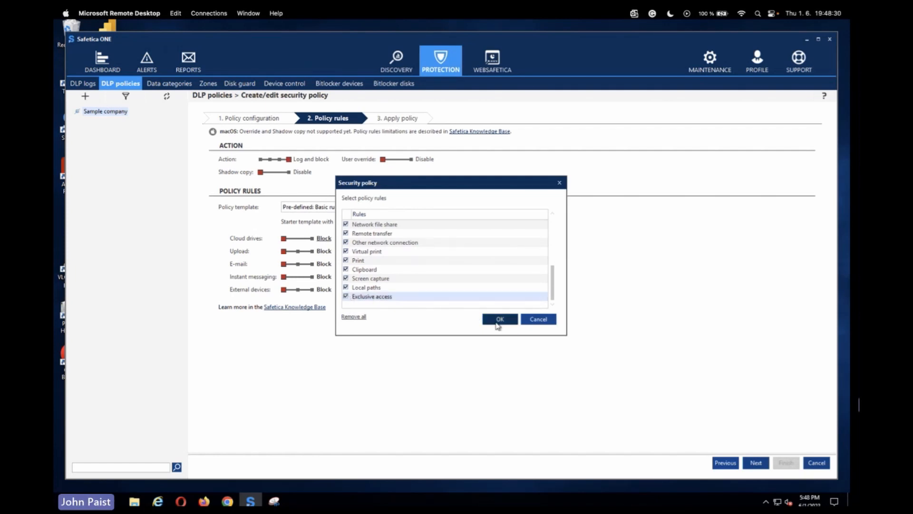
left_click(498, 325)
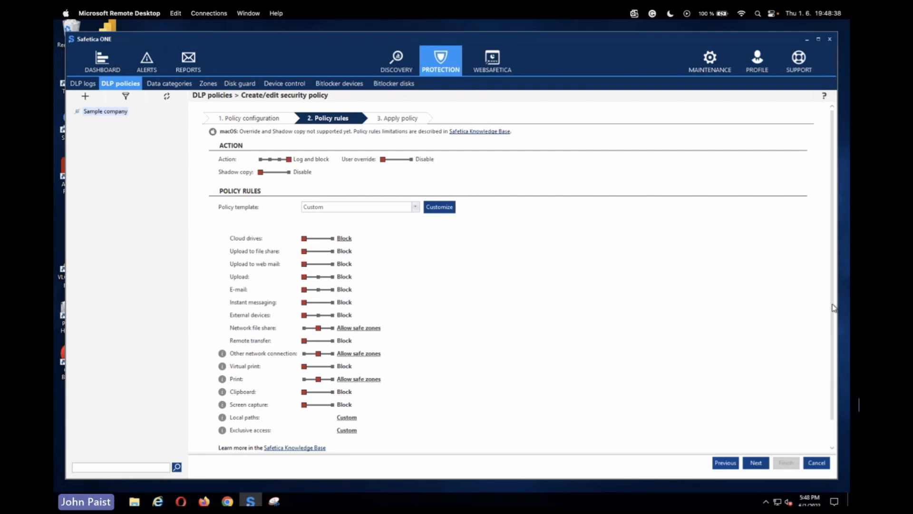
scroll(833, 307, "down", 2)
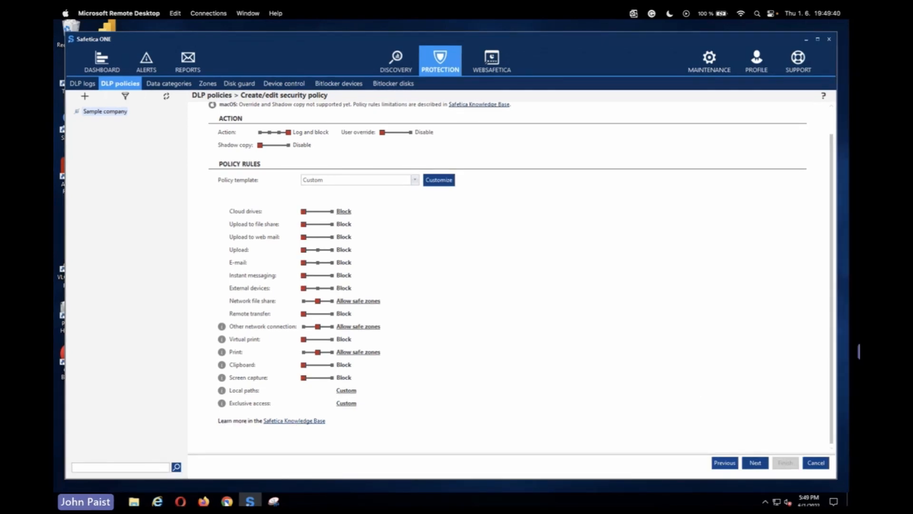
Switch to Firefox and open wetransfer.com.
left_click(203, 501)
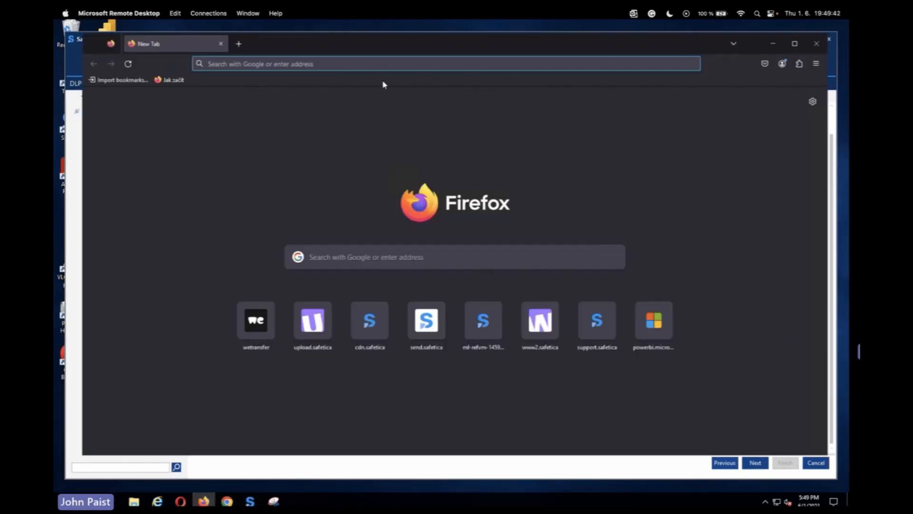
left_click_drag(416, 44, 415, 37)
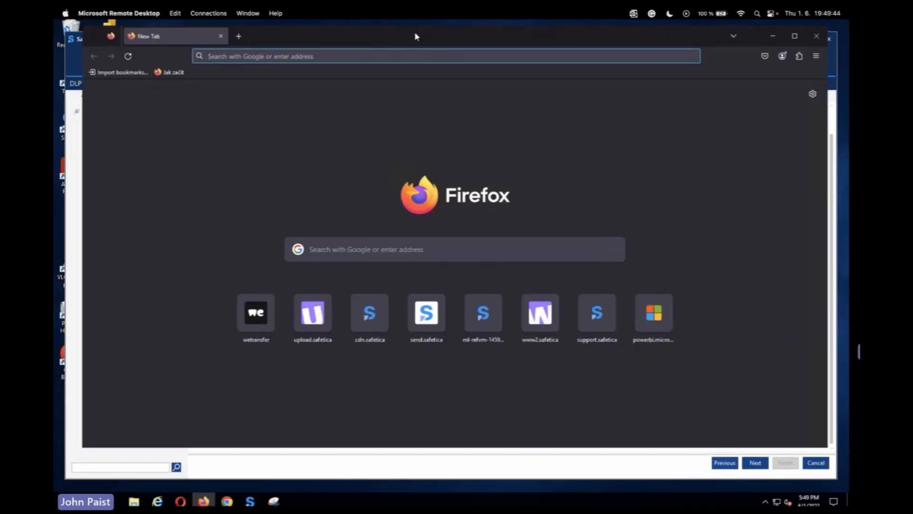
type("wetransfer.com/")
key("Return")
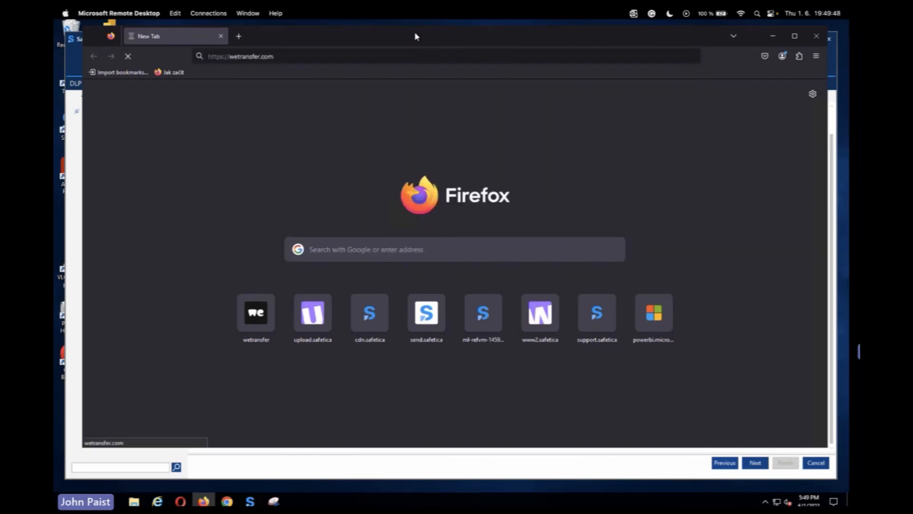
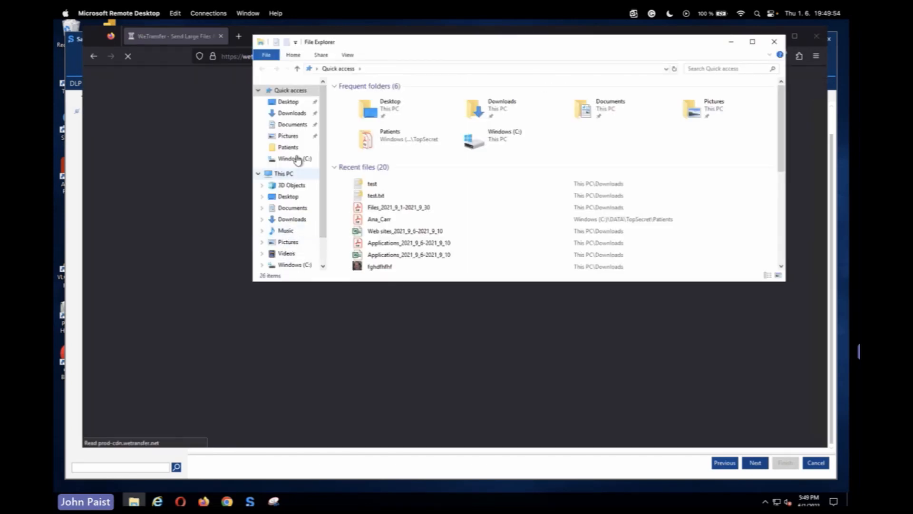
Browse in File Explorer to the Patients folder under C:\DATA\TopSecret, open a patient PDF, and return to the folder.
left_click(294, 159)
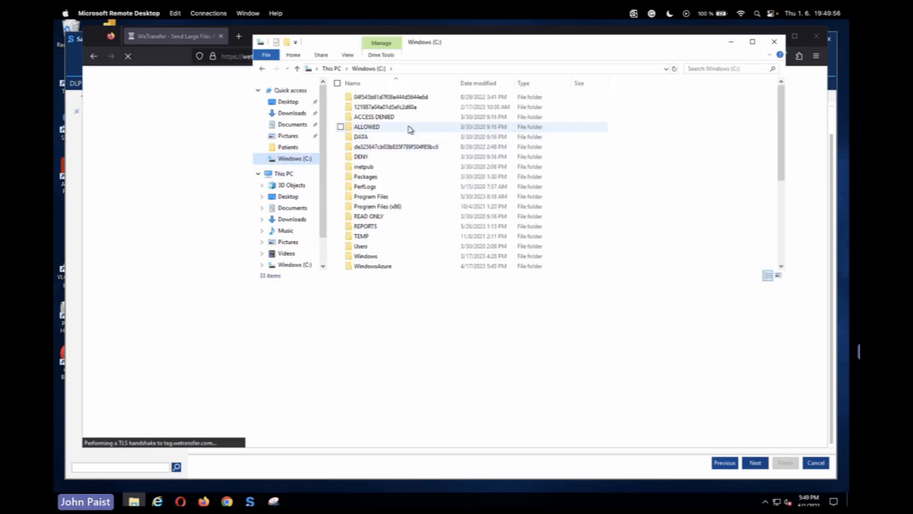
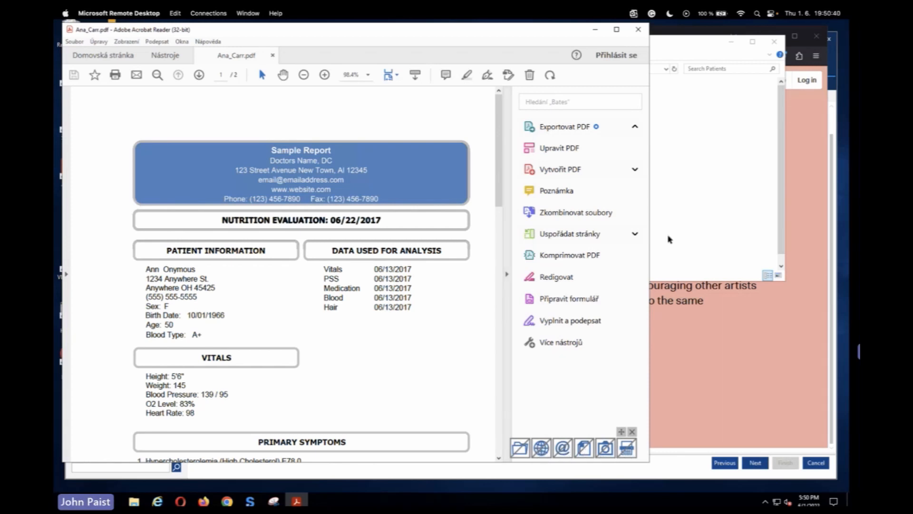
mouse_move(271, 490)
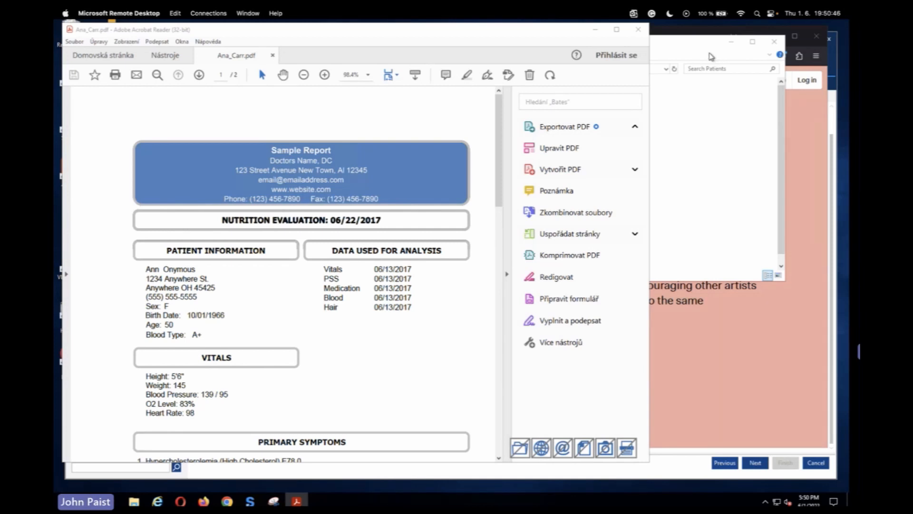
left_click(711, 56)
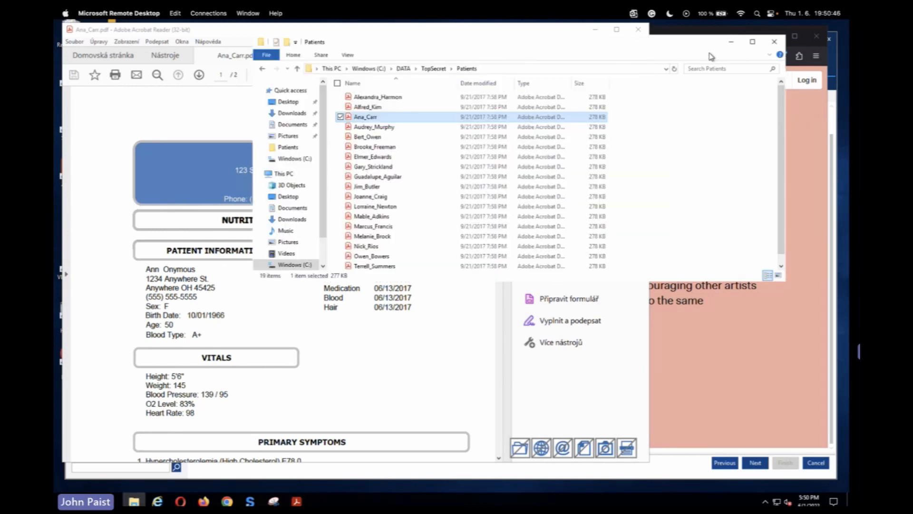
Open the Snipping Tool, minimize the folder window, and try to capture a rectangular snip of the open patient PDF.
left_click(275, 501)
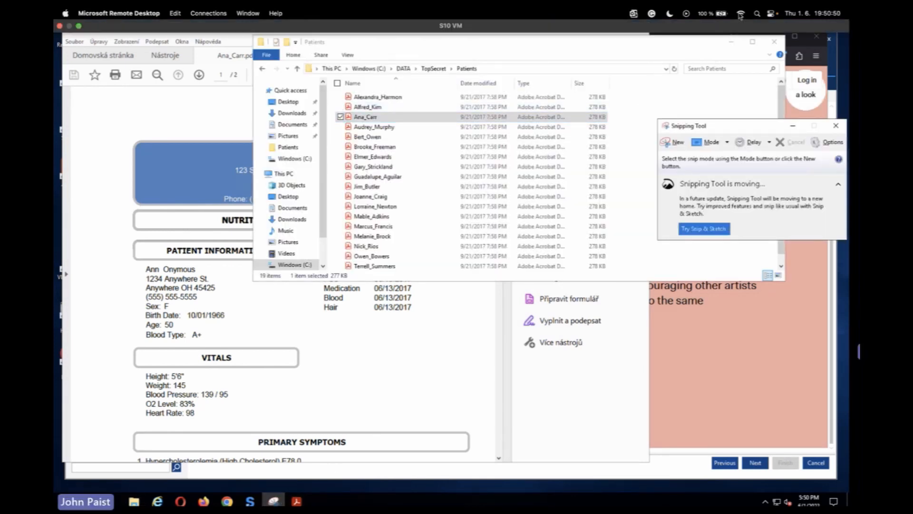
left_click(731, 41)
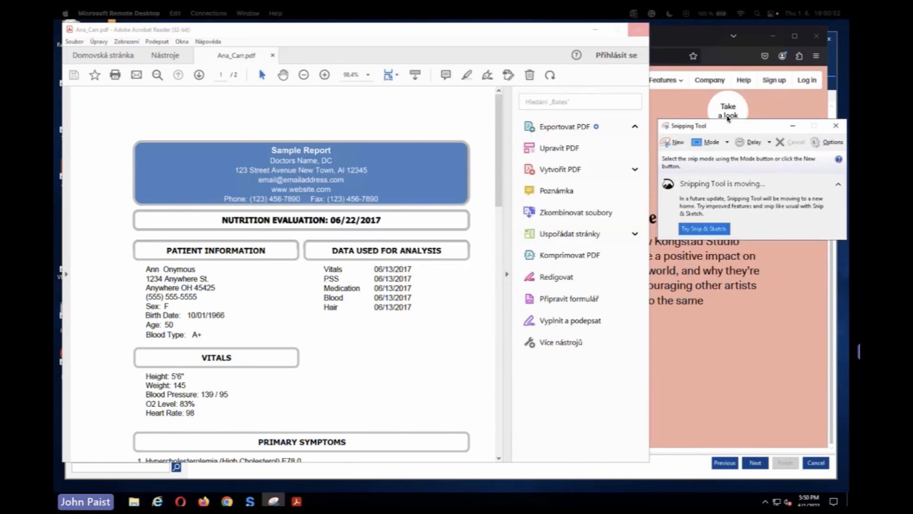
left_click(674, 141)
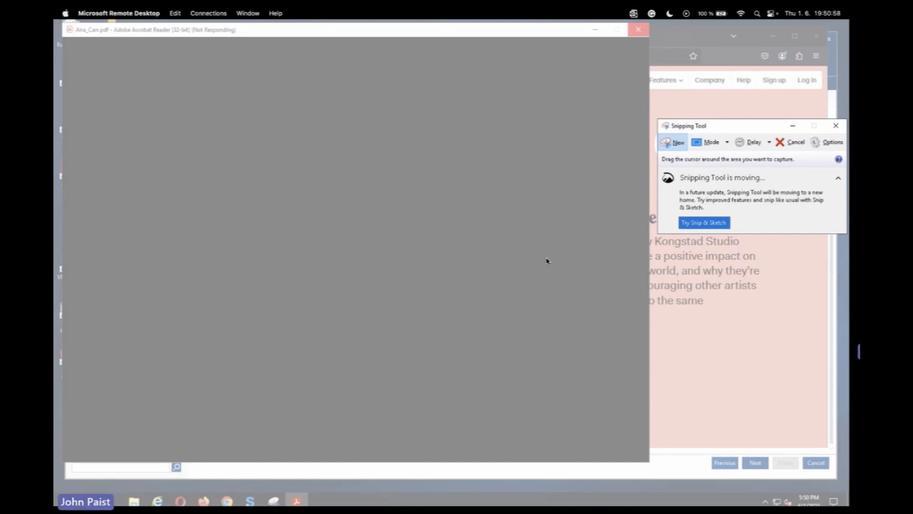
left_click_drag(693, 475, 57, 24)
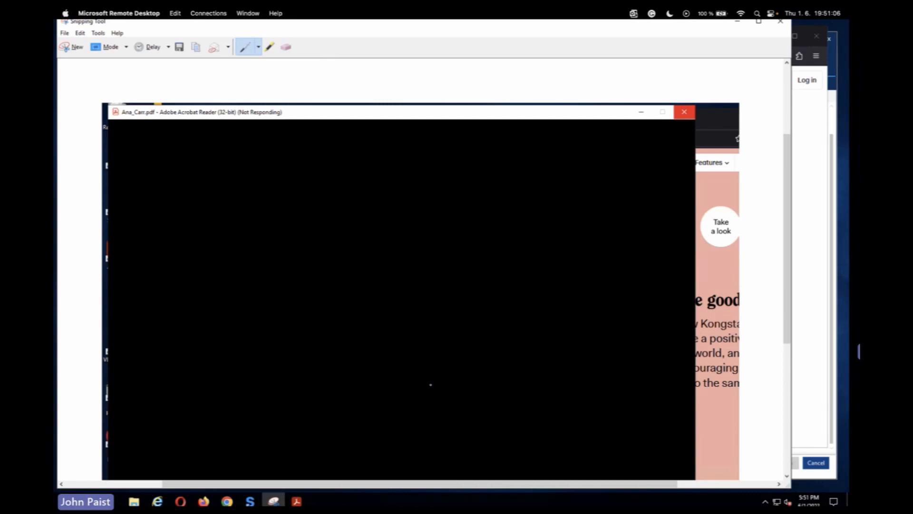
Close the snip without saving it and close the patient PDF in Acrobat Reader.
left_click(782, 24)
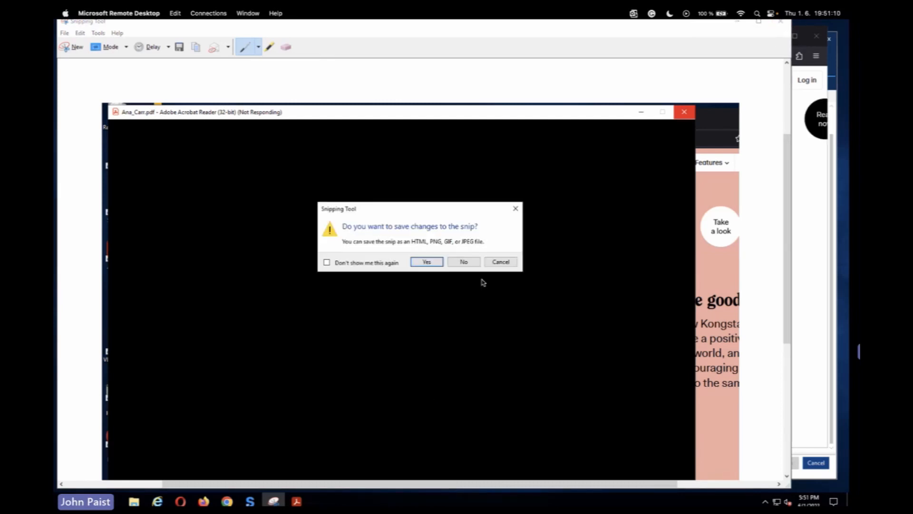
left_click(465, 262)
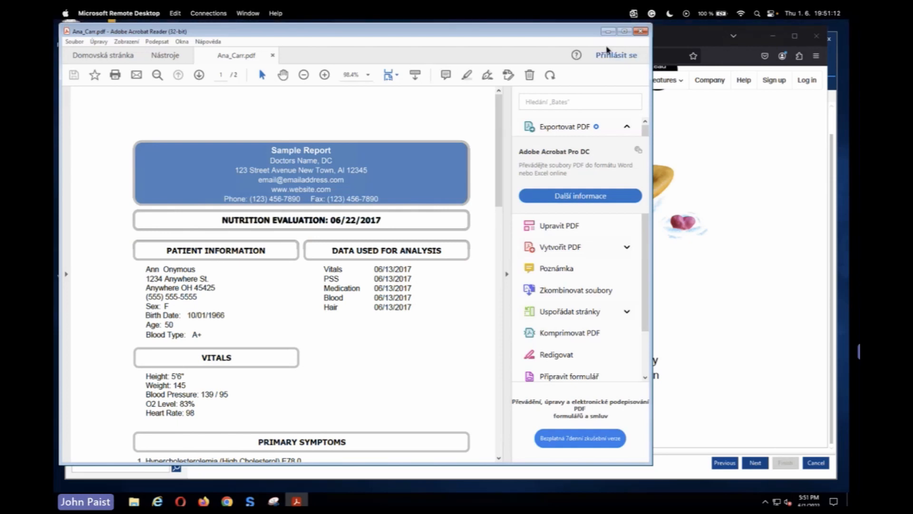
left_click(641, 32)
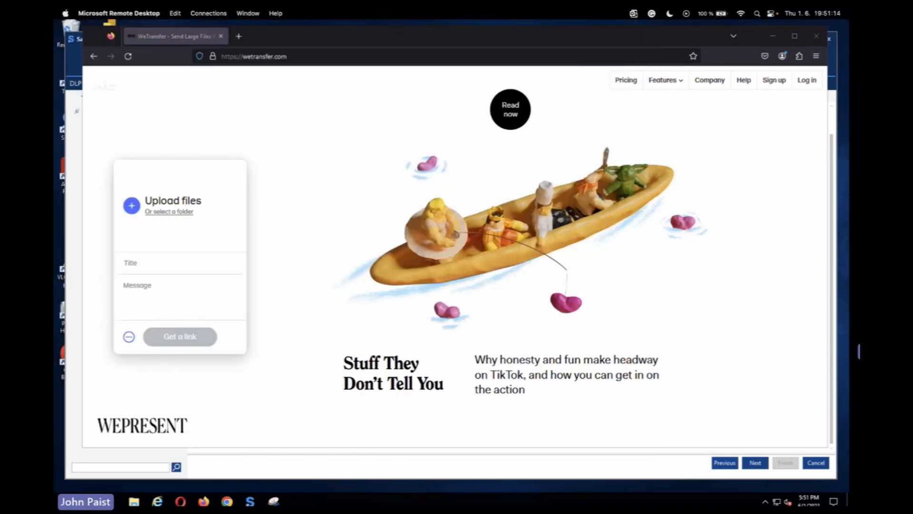
Try to upload a patient PDF from C:\DATA\TopSecret\Patients to WeTransfer.
left_click(131, 207)
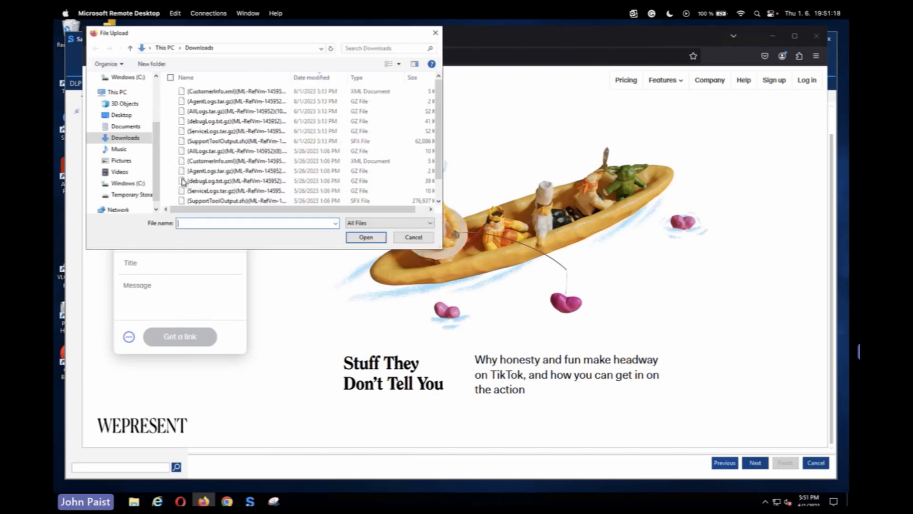
left_click(128, 183)
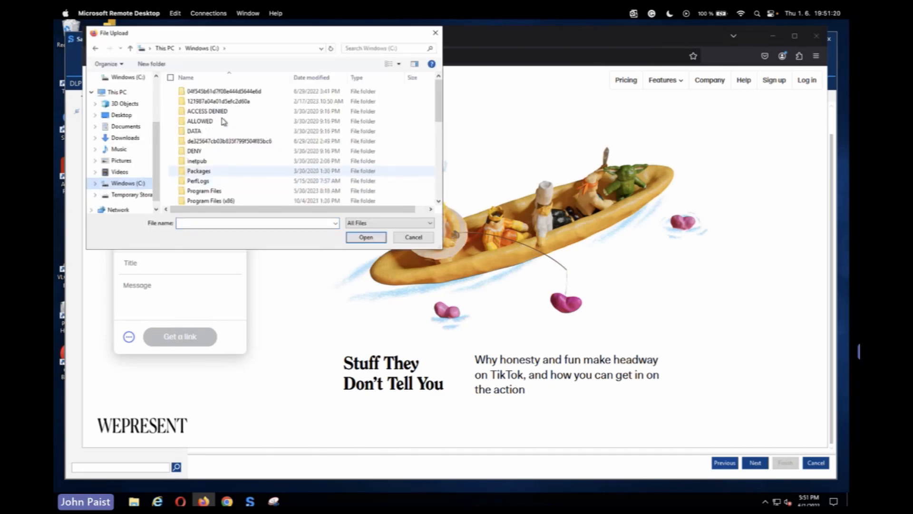
double_click(215, 131)
double_click(223, 134)
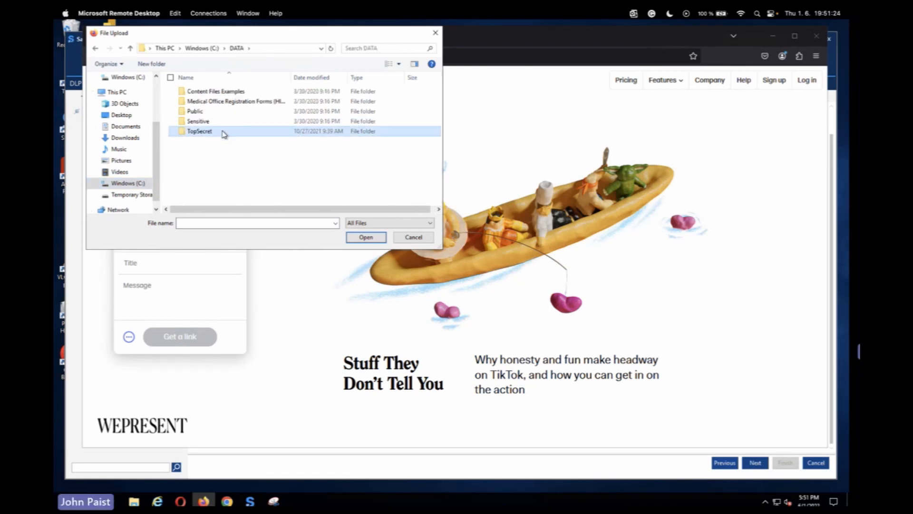
double_click(203, 102)
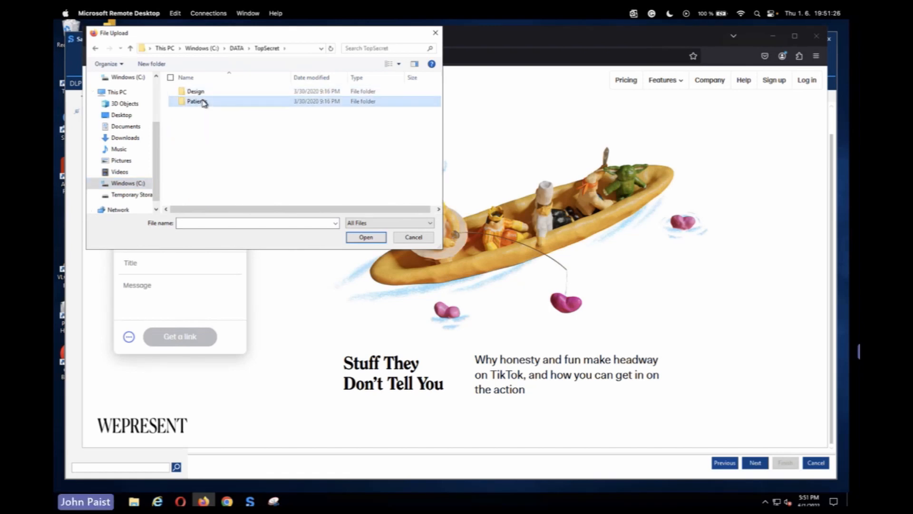
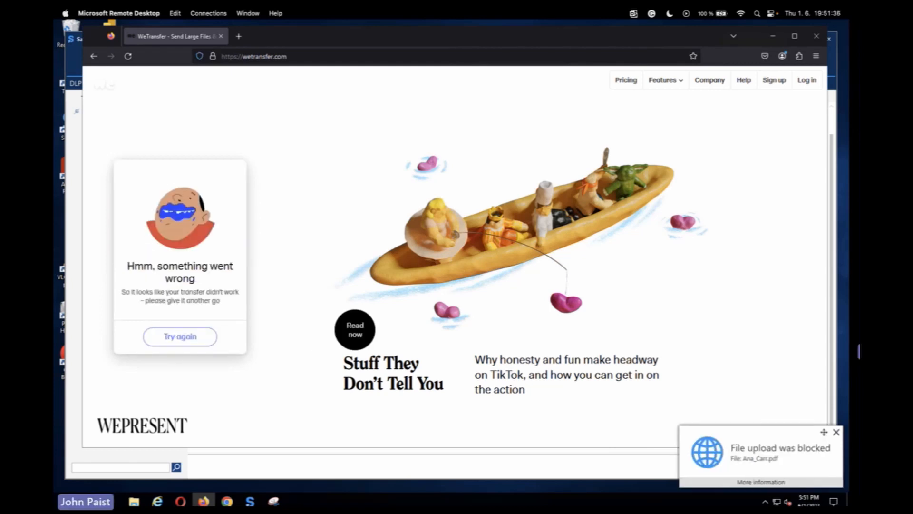
Read the details of the blocked upload notification, dismiss them, and close Firefox to return to the Safetica ONE policy.
left_click(780, 481)
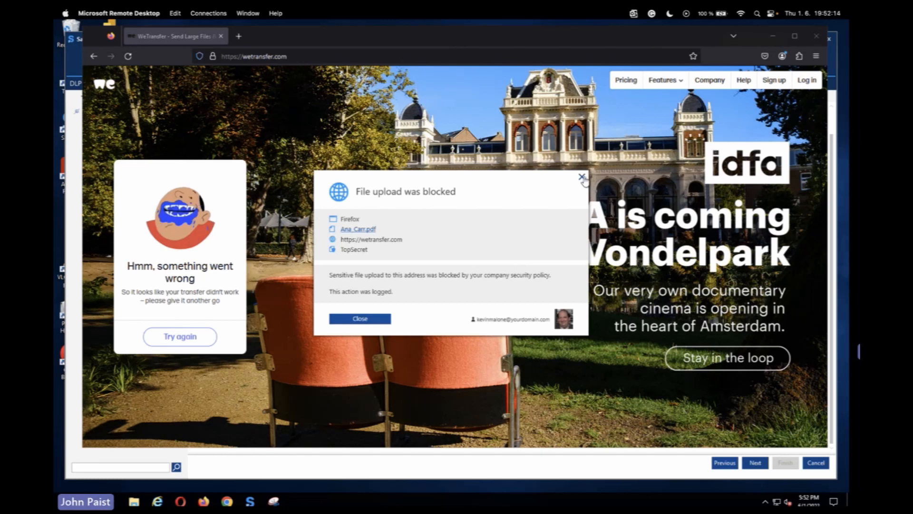
left_click(367, 320)
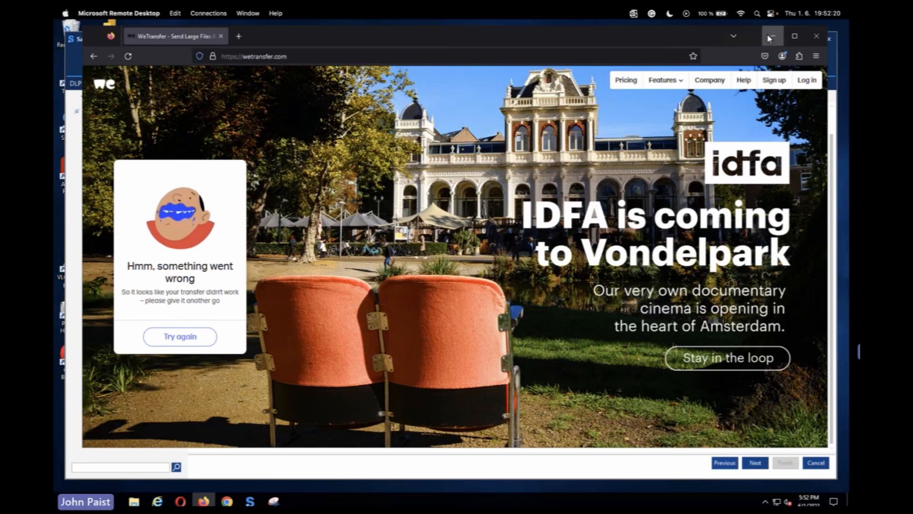
left_click(813, 37)
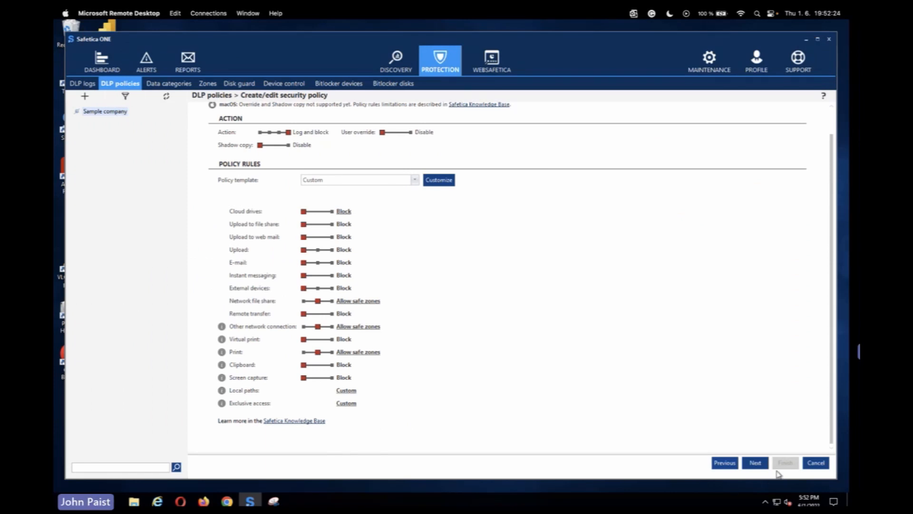